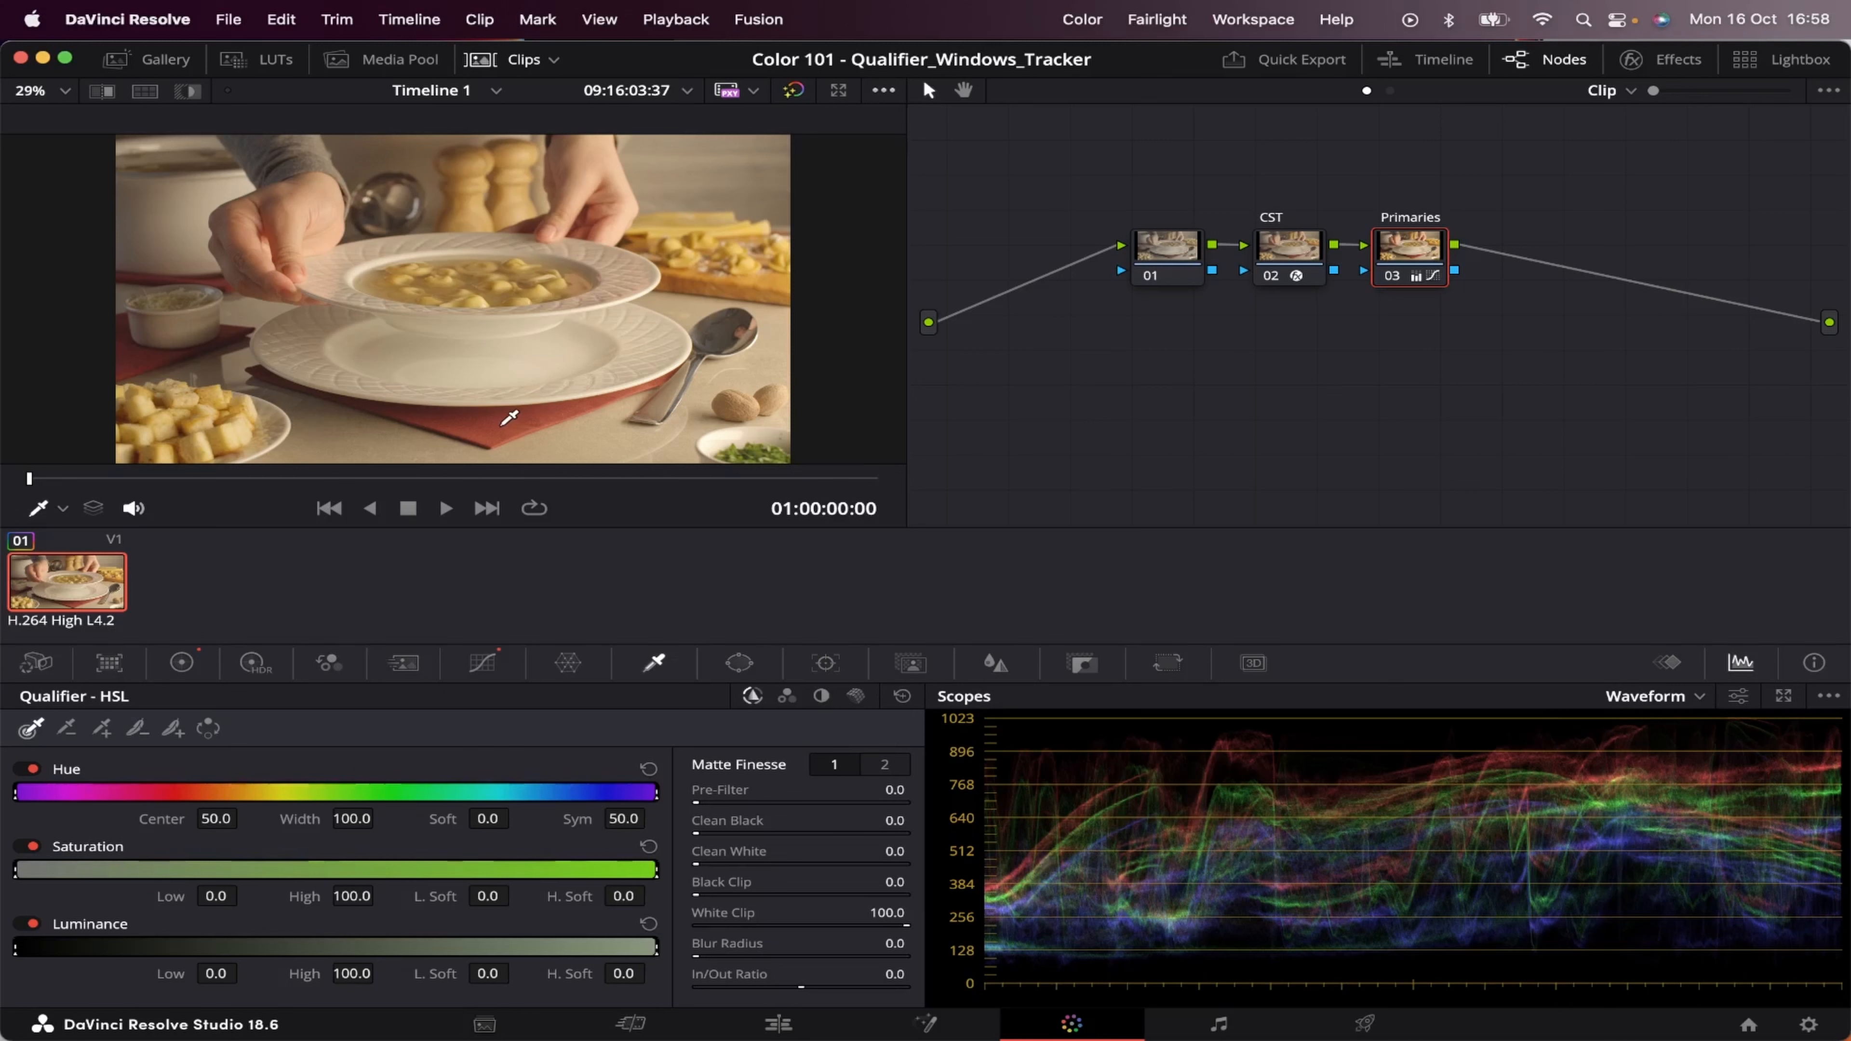
- Add a serial node after Primaries and key the red napkin on it with the HSL qualifier, shown in highlight view
key("alt+s")
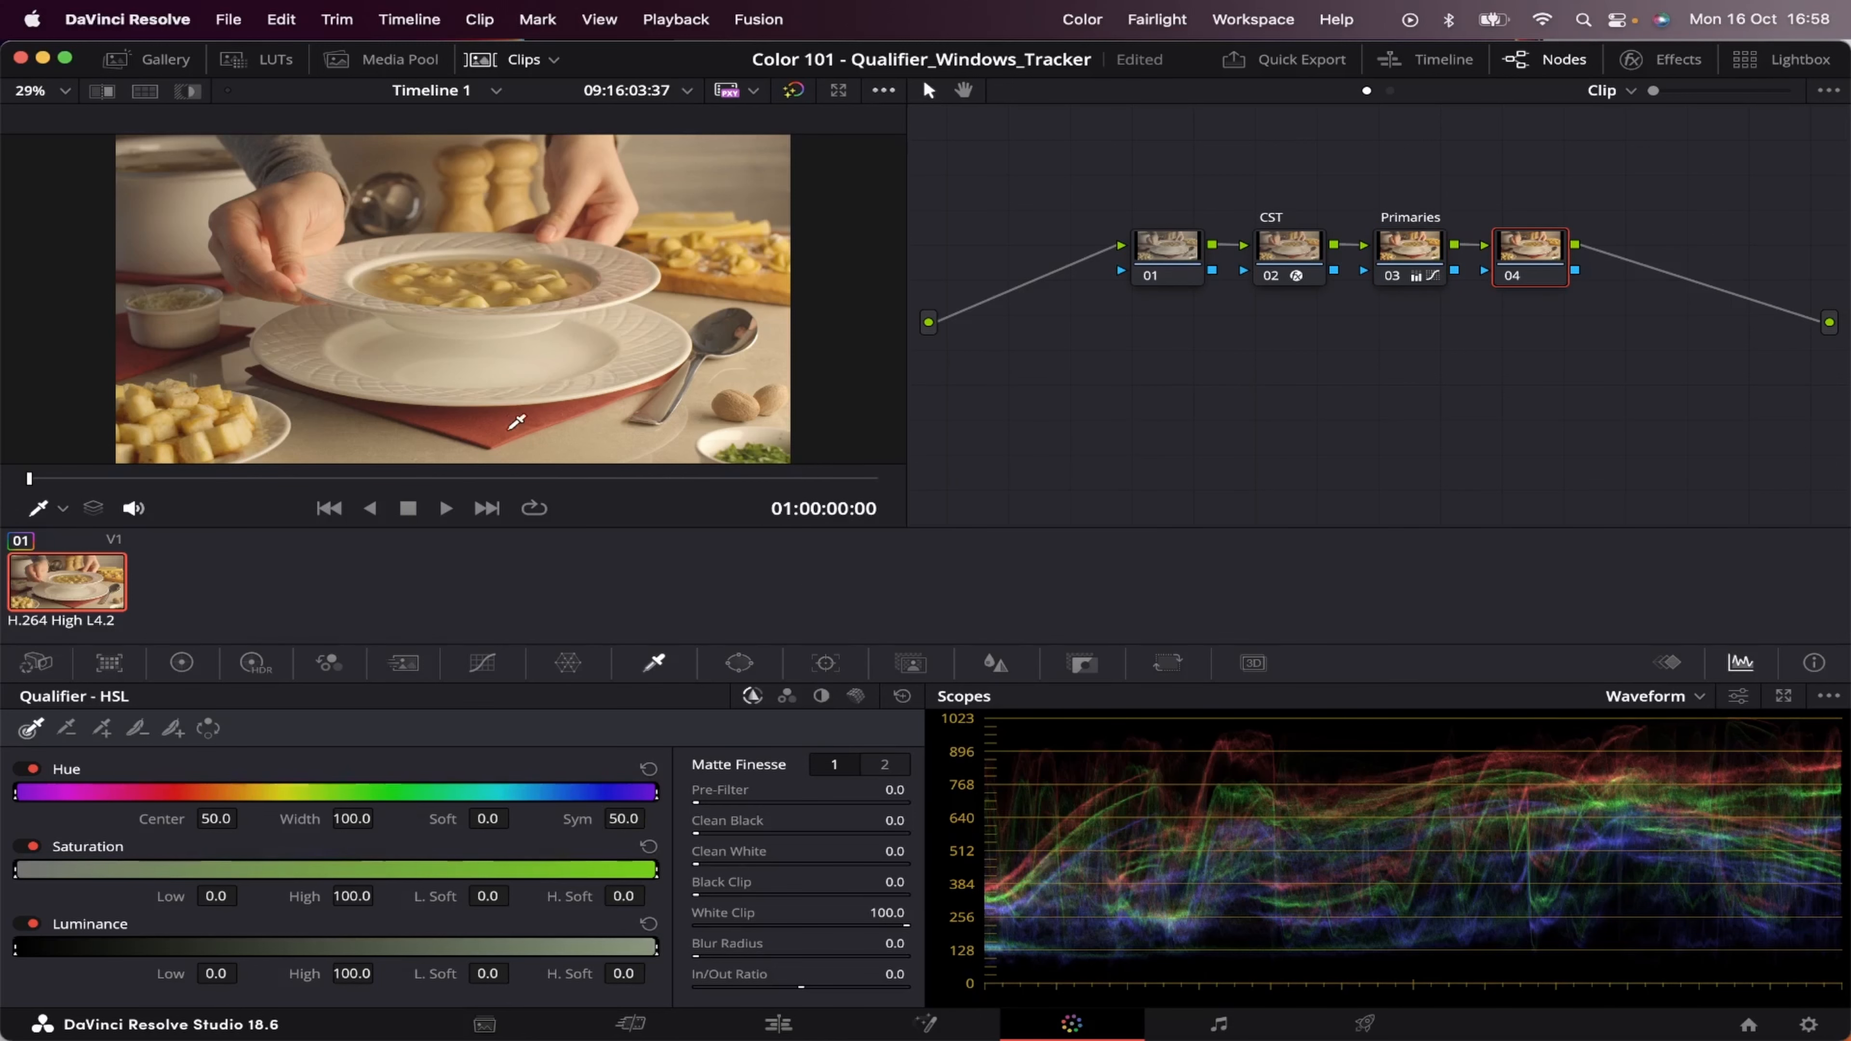
left_click(533, 409)
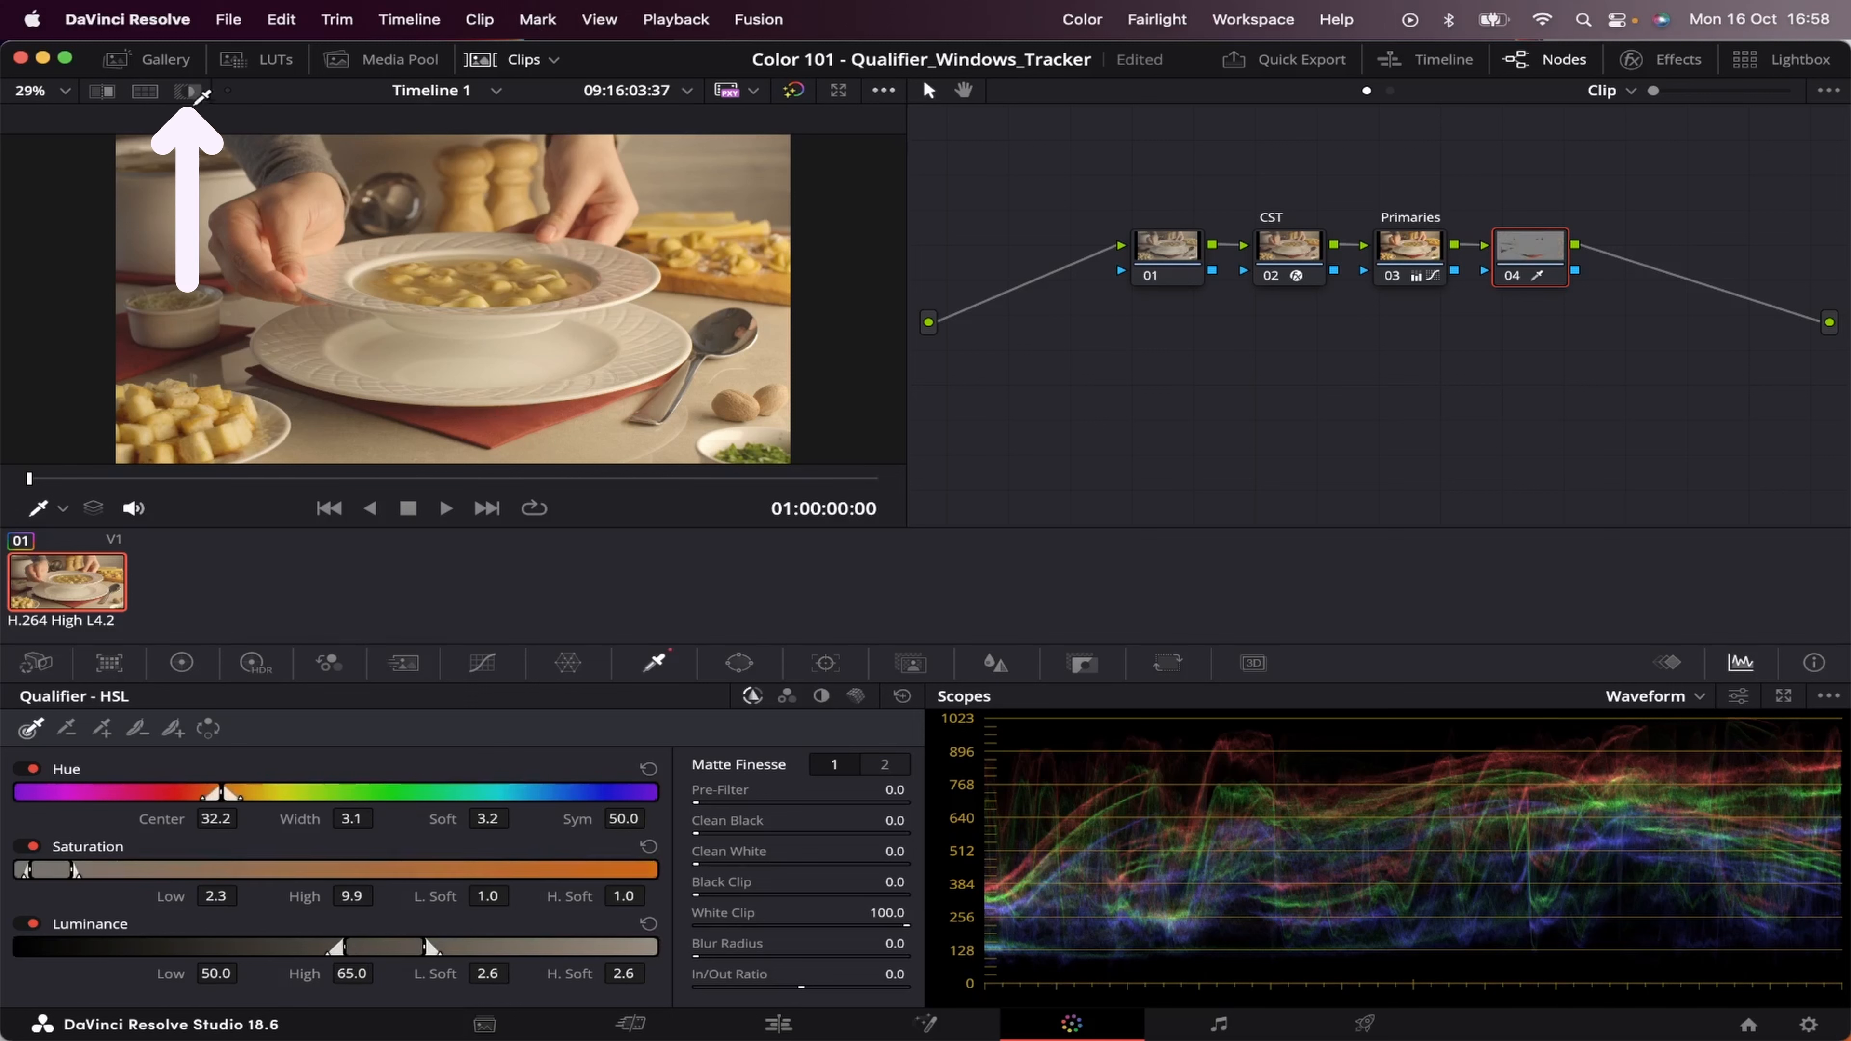
left_click(190, 90)
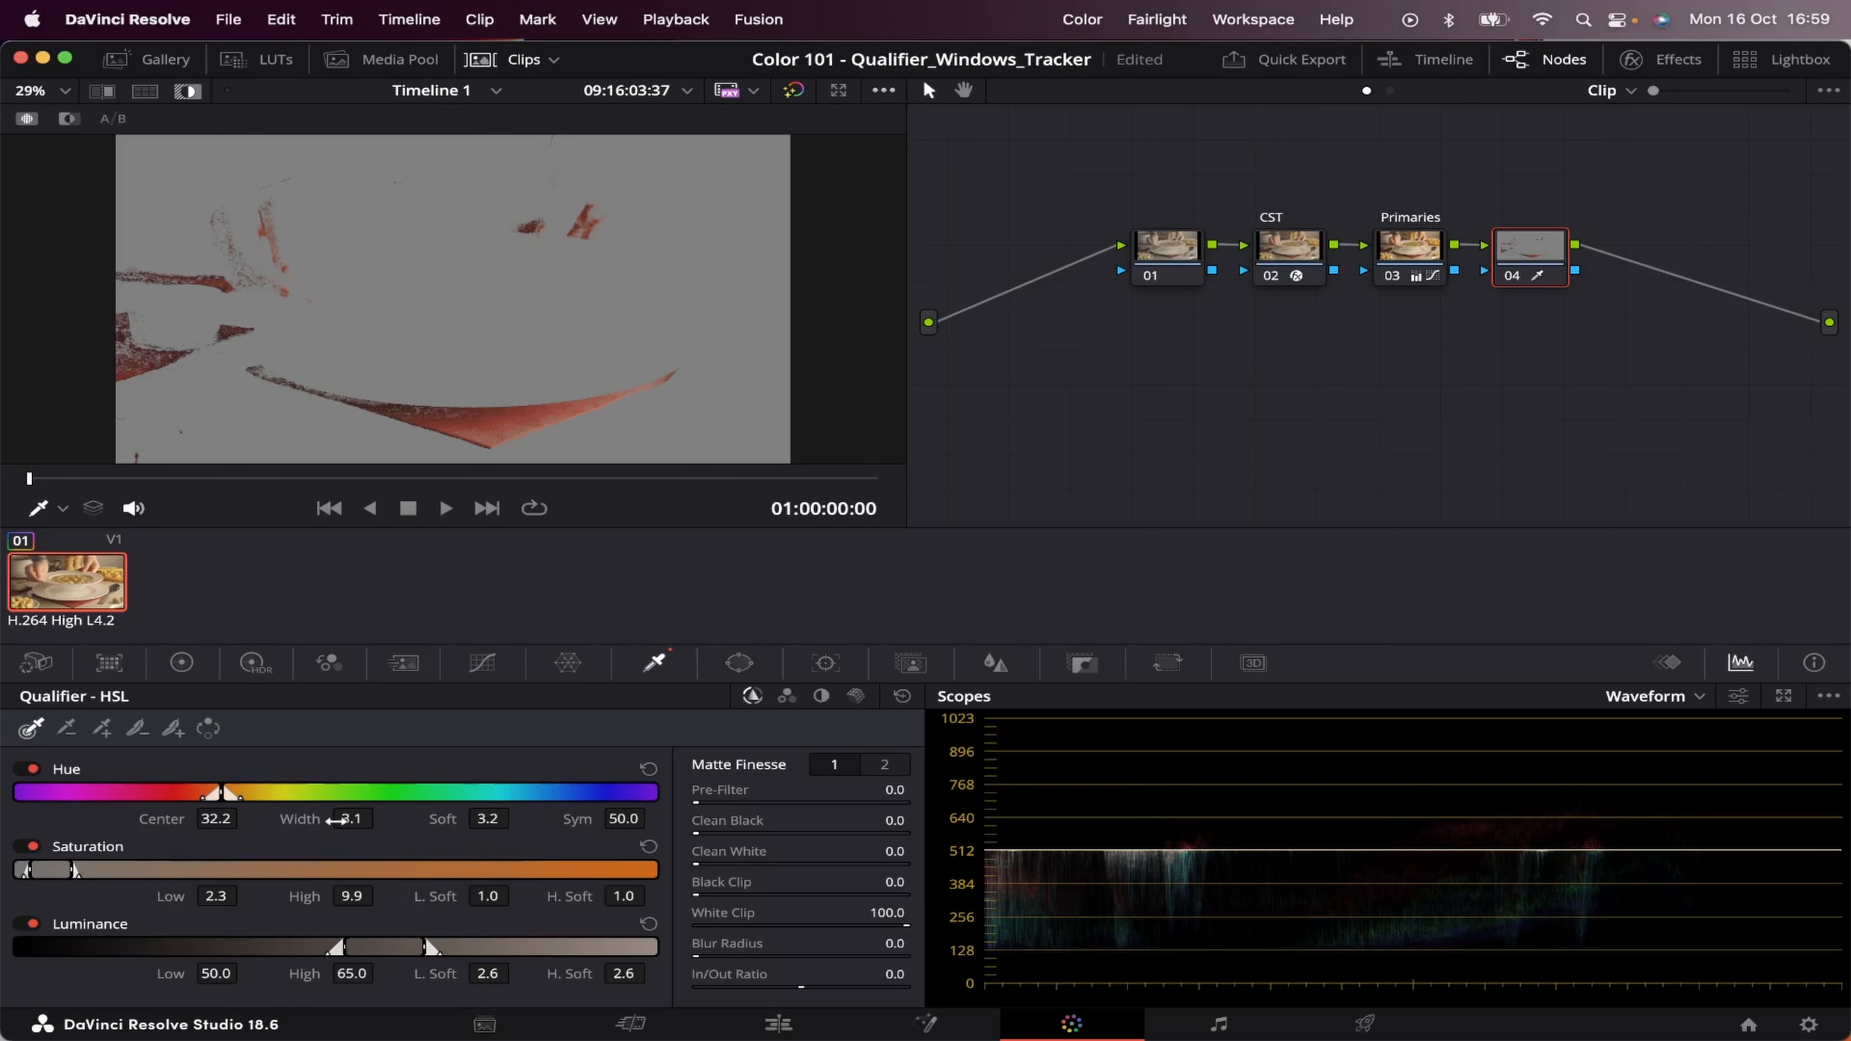
- Refine the napkin key: hue center 32.5, width 5.2, saturation high 12.3, luminance 51.2 to 70.5, pre-filter 20.8, clean black 6.5, clean white 29.0
left_click_drag(342, 822, 381, 816)
left_click_drag(246, 818, 246, 818)
left_click_drag(380, 896, 381, 896)
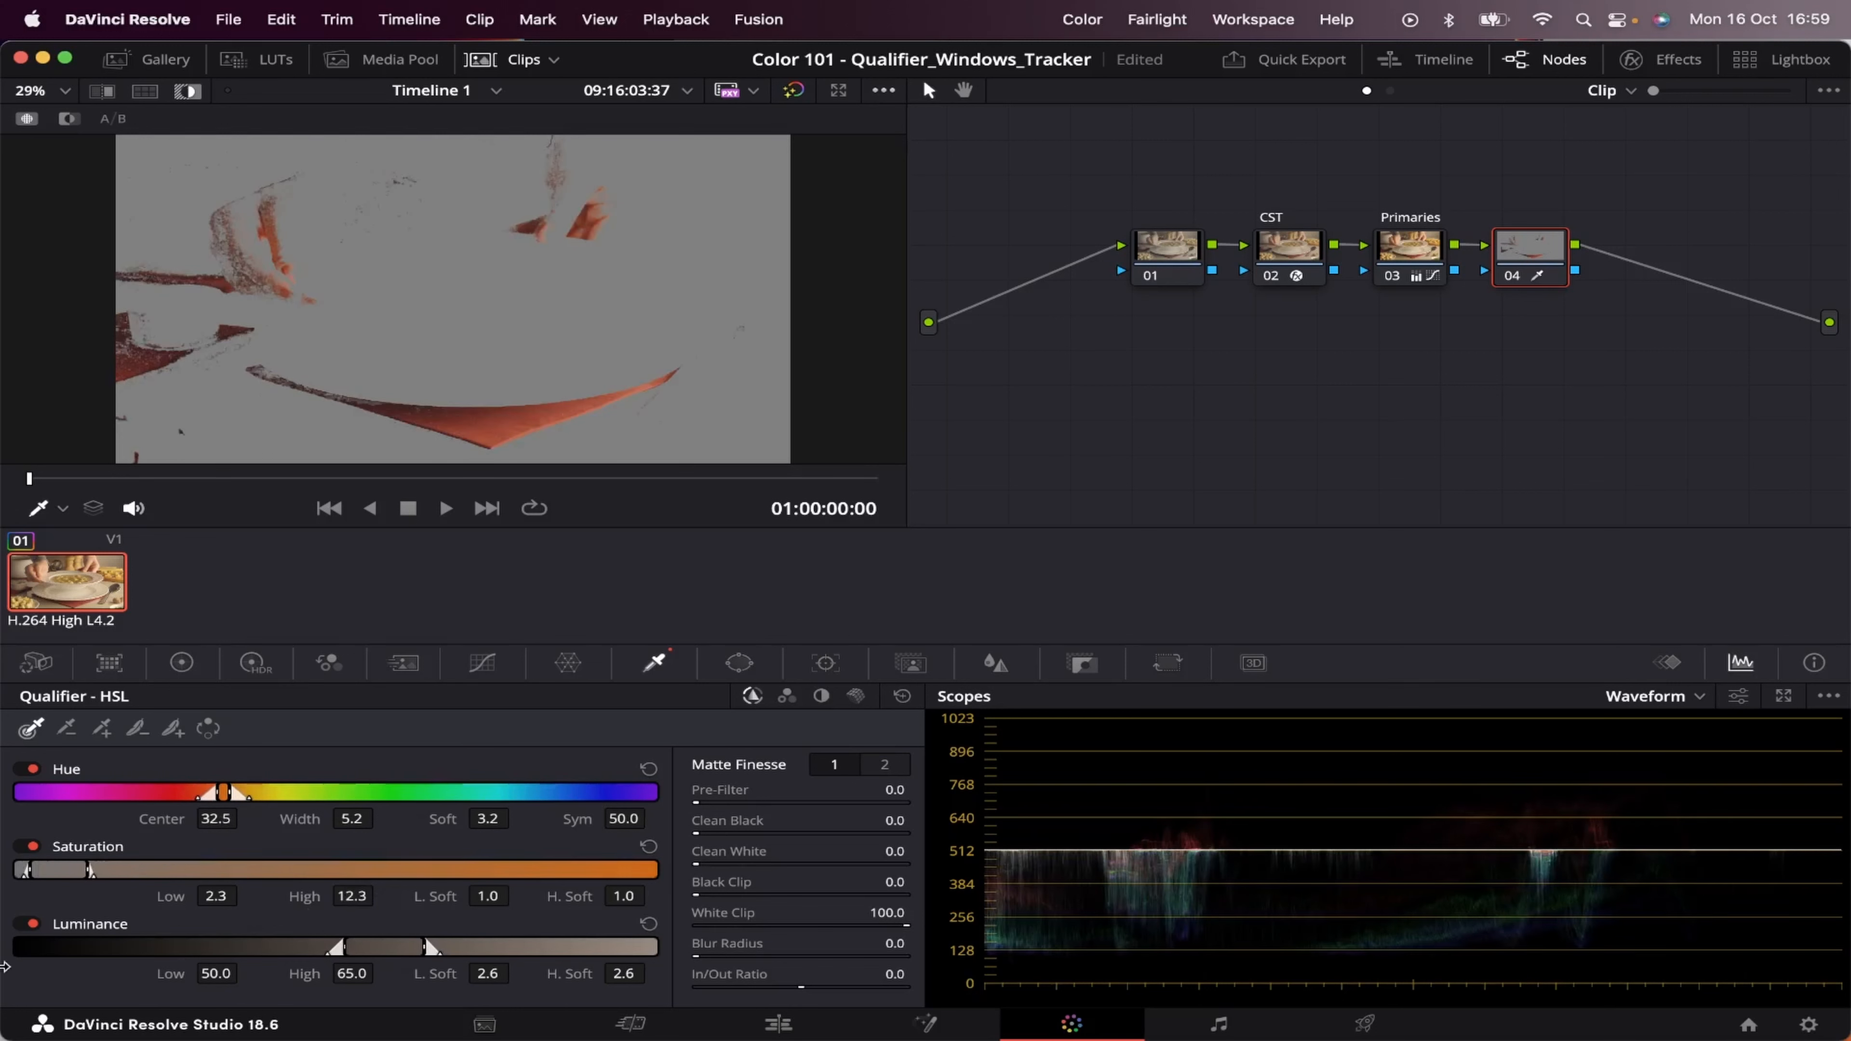
left_click_drag(246, 973, 246, 974)
left_click_drag(698, 803, 702, 803)
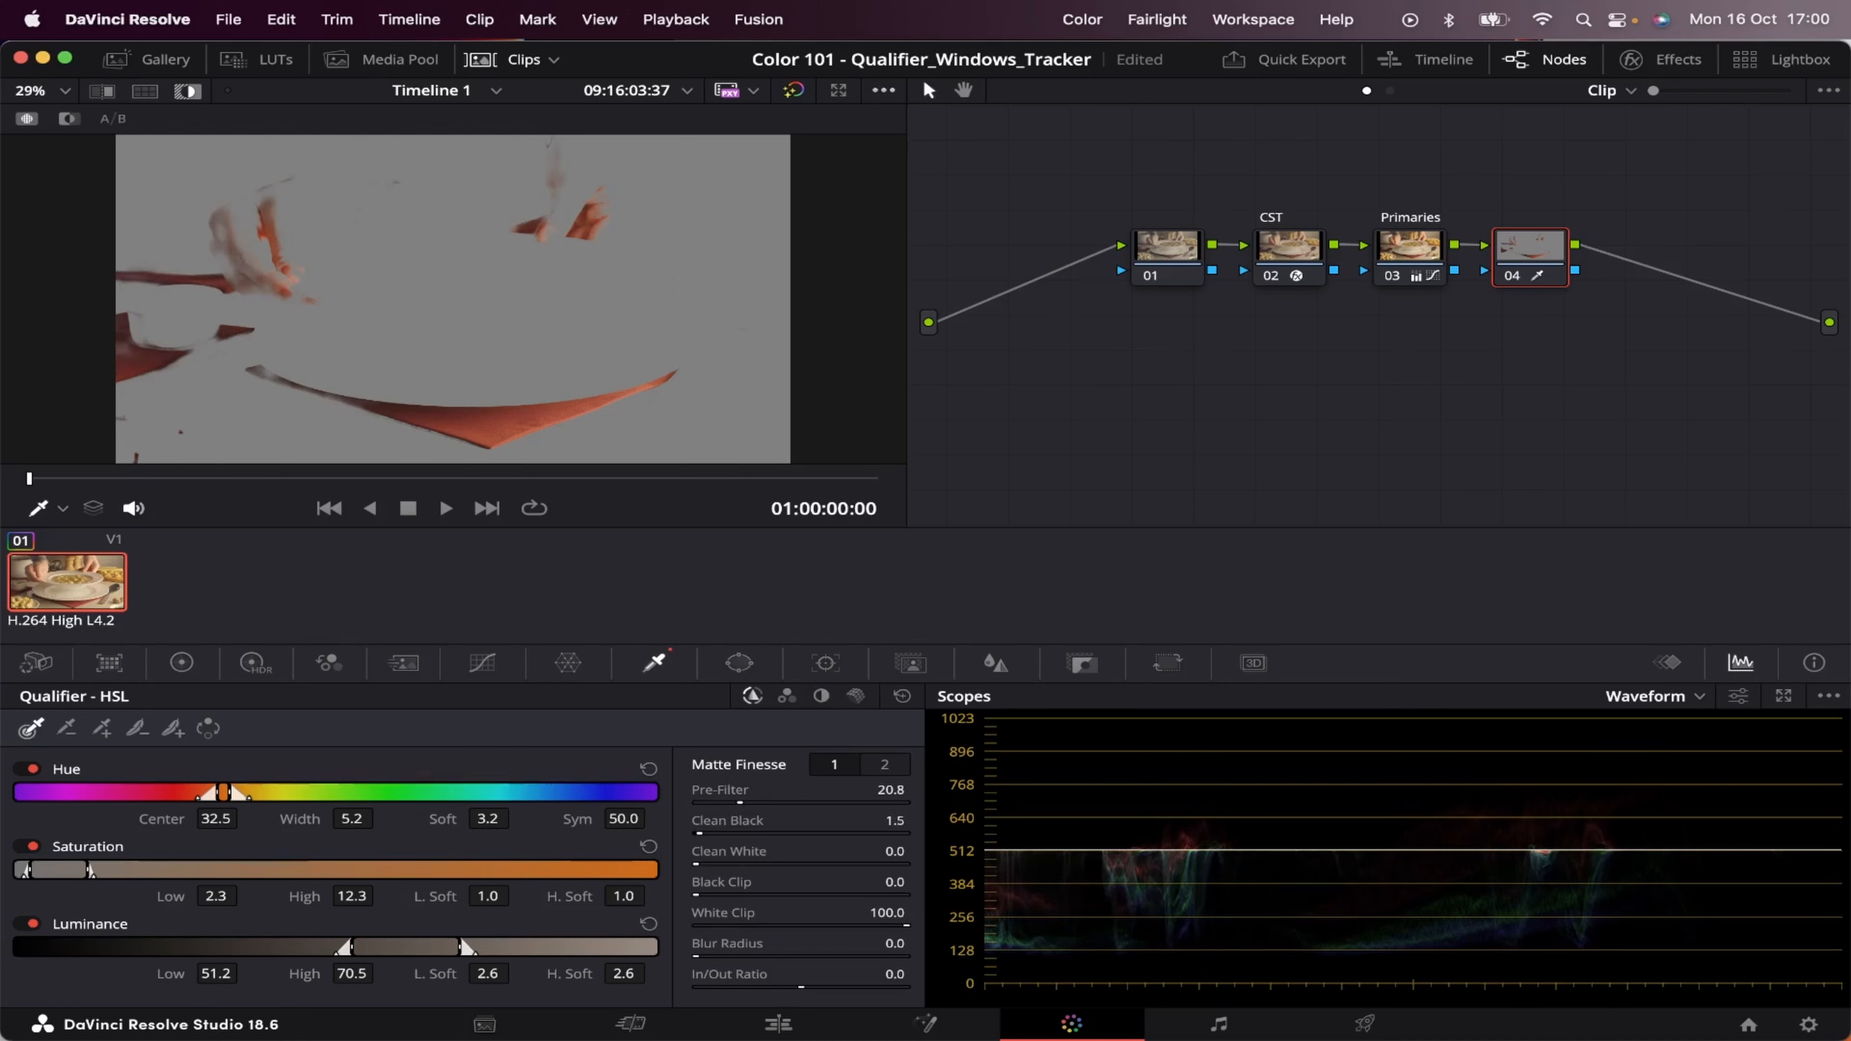
left_click_drag(712, 833, 757, 864)
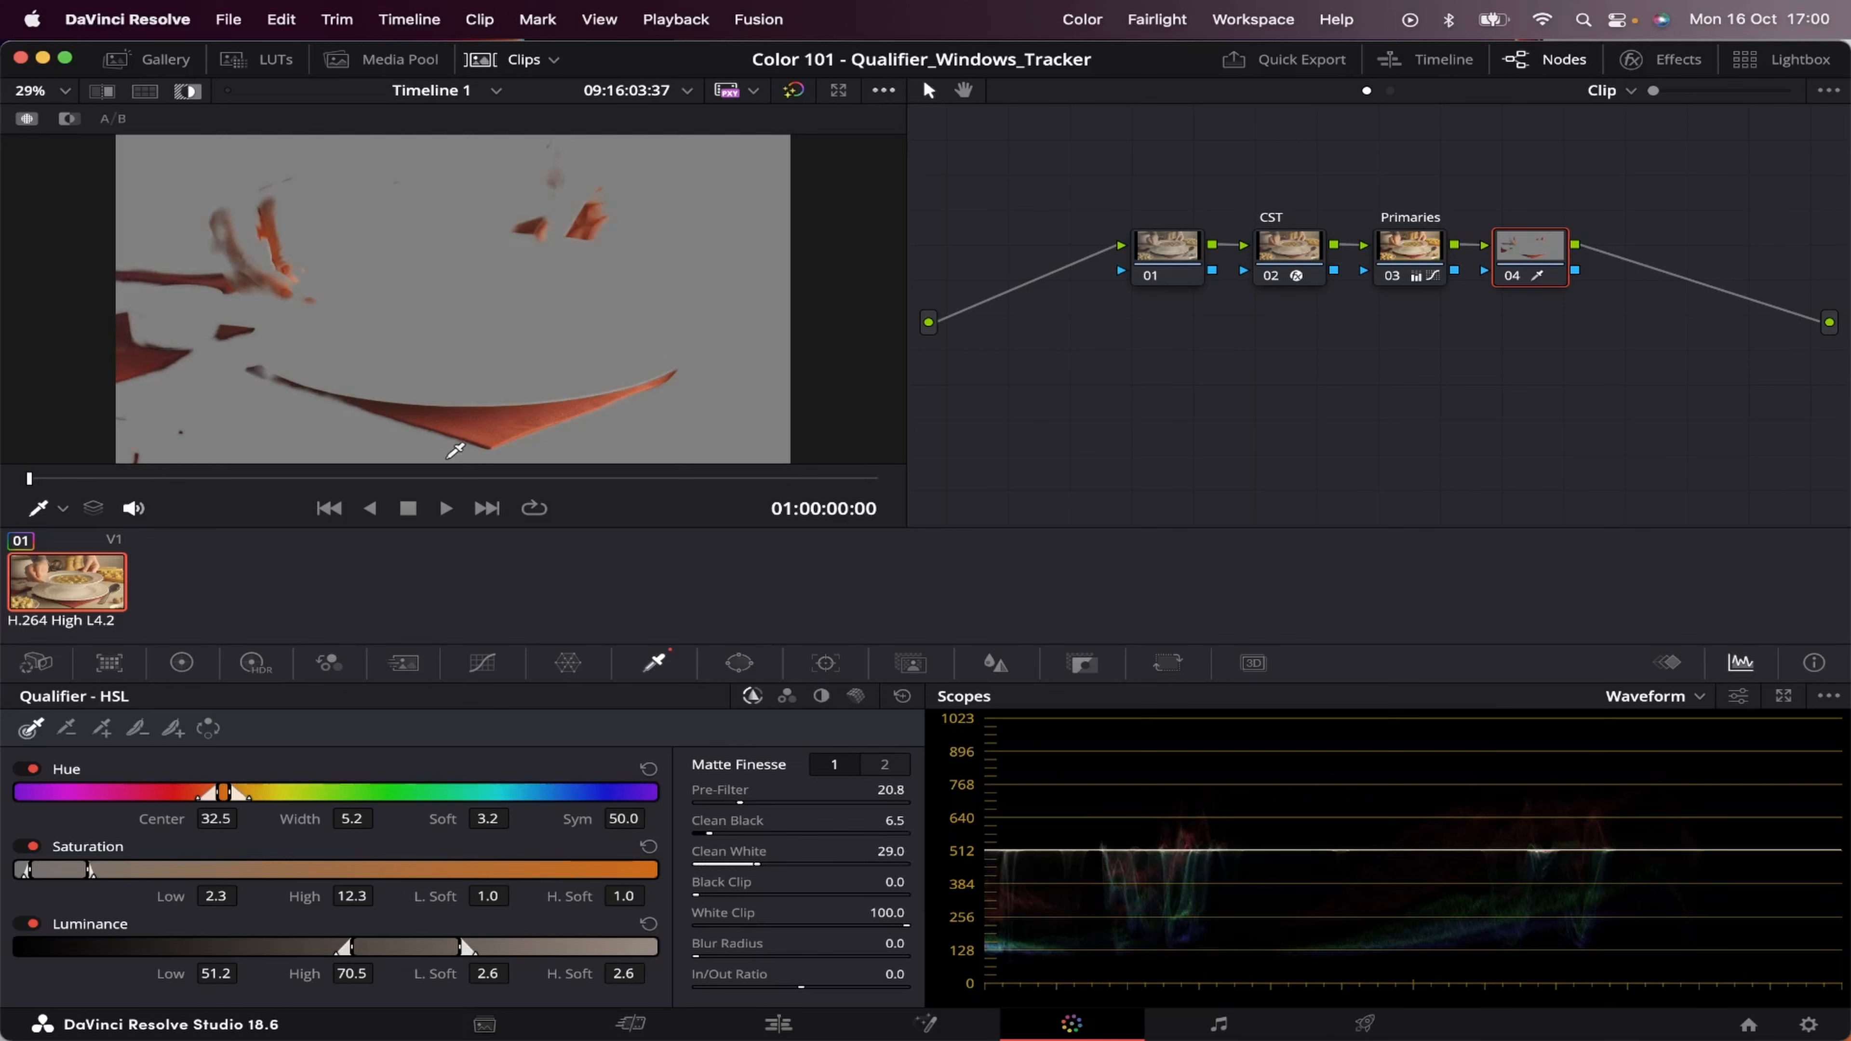
- Set the primaries Hue to 76.80 so the keyed napkin turns purple, and leave highlight view
left_click(182, 663)
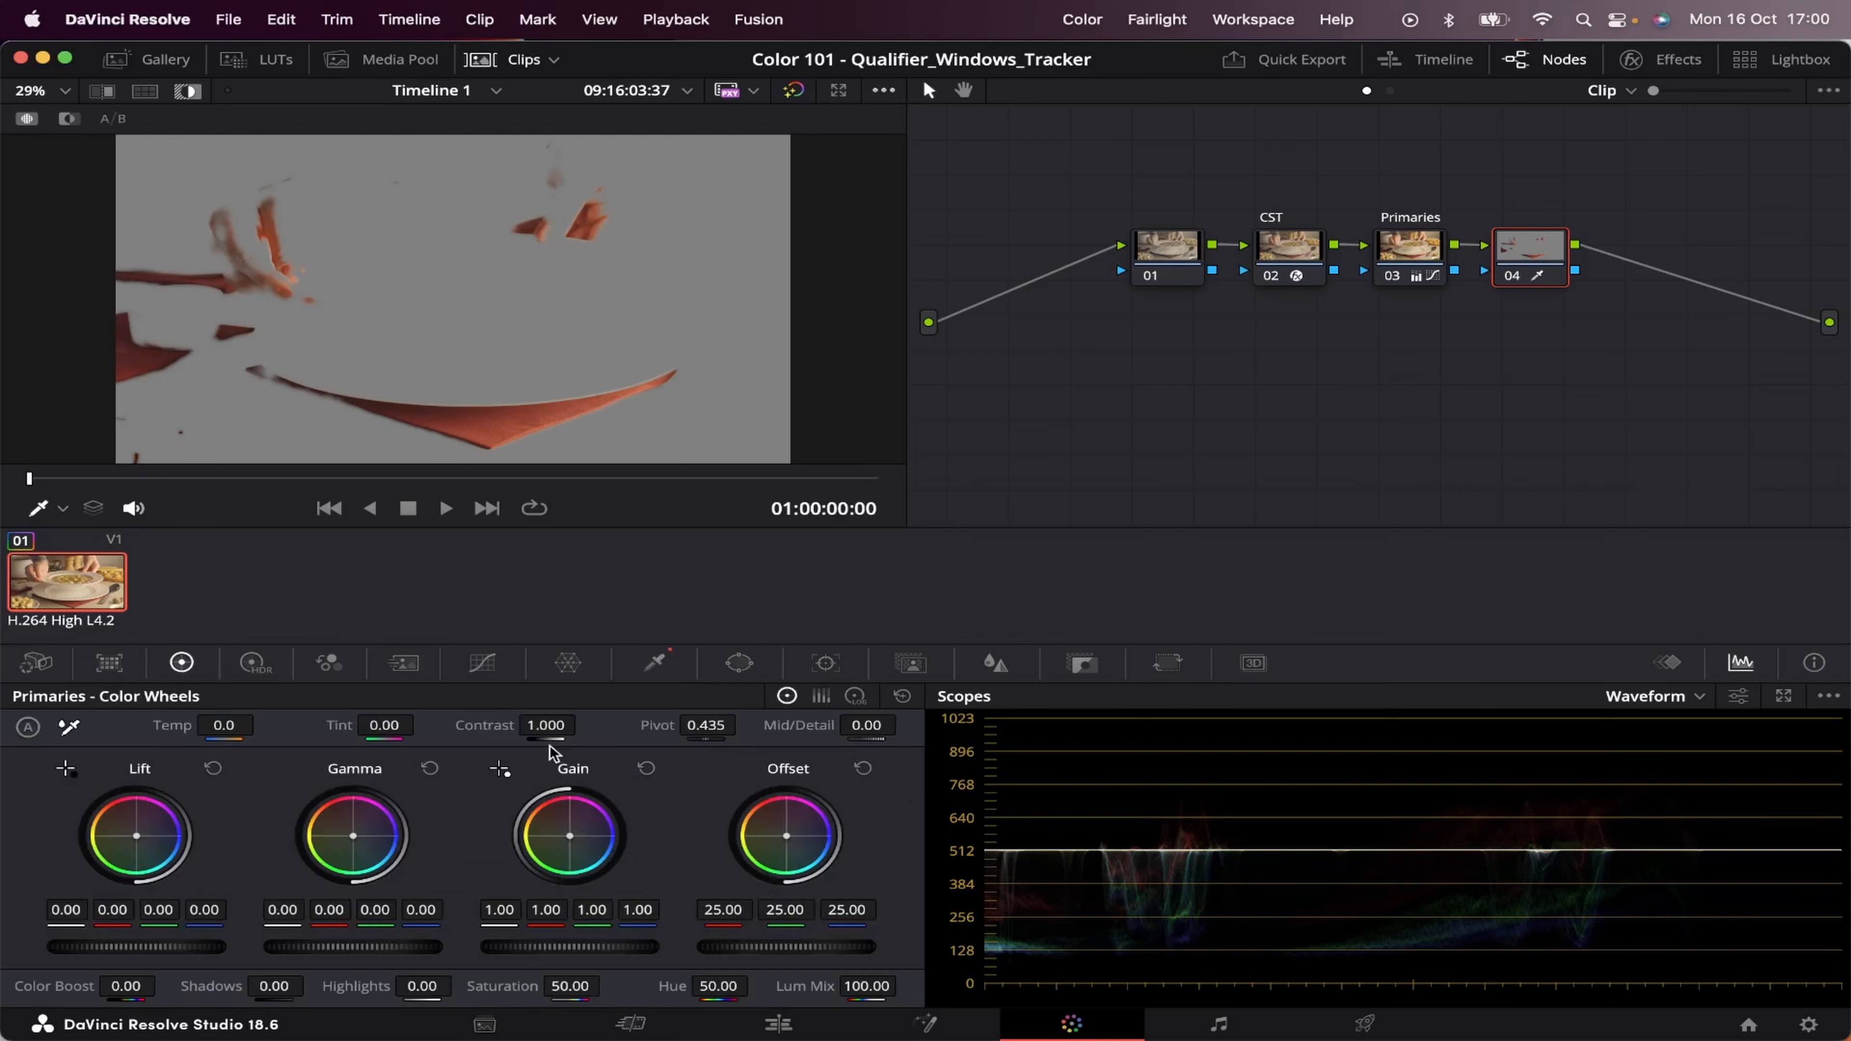
left_click_drag(717, 985, 781, 986)
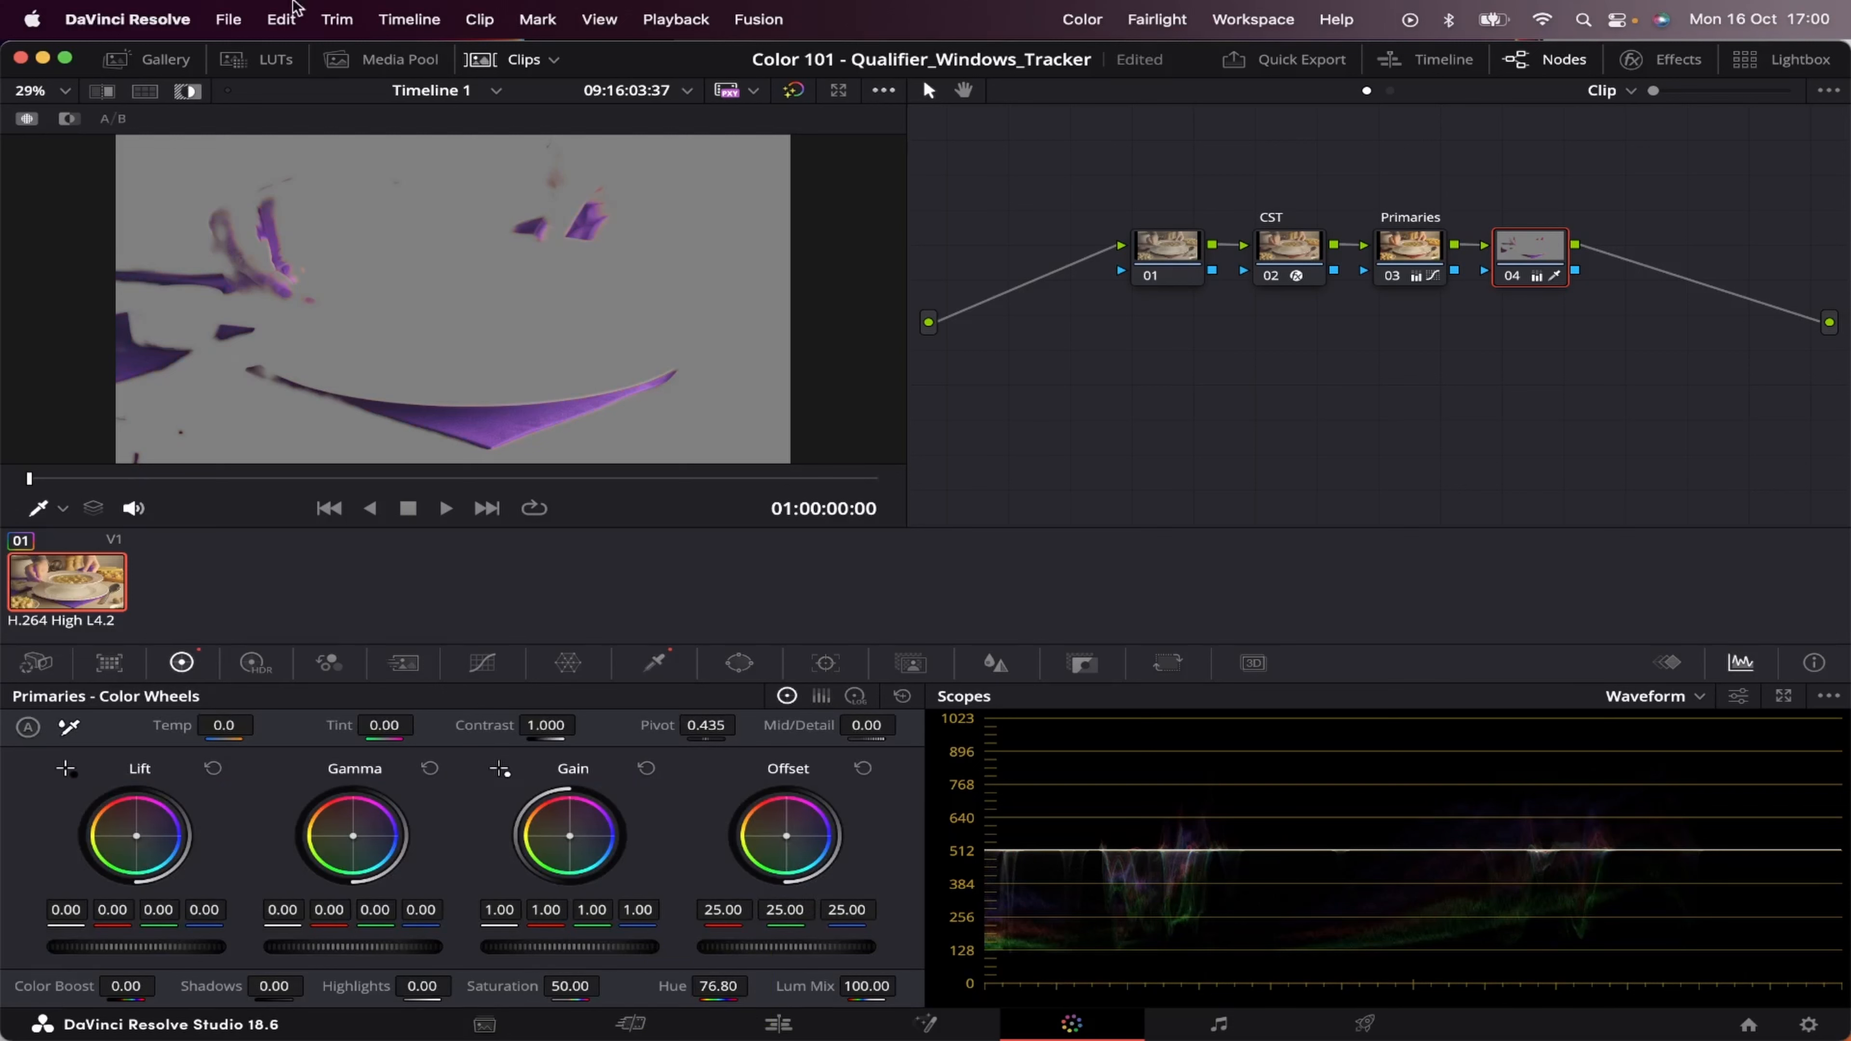
left_click(187, 91)
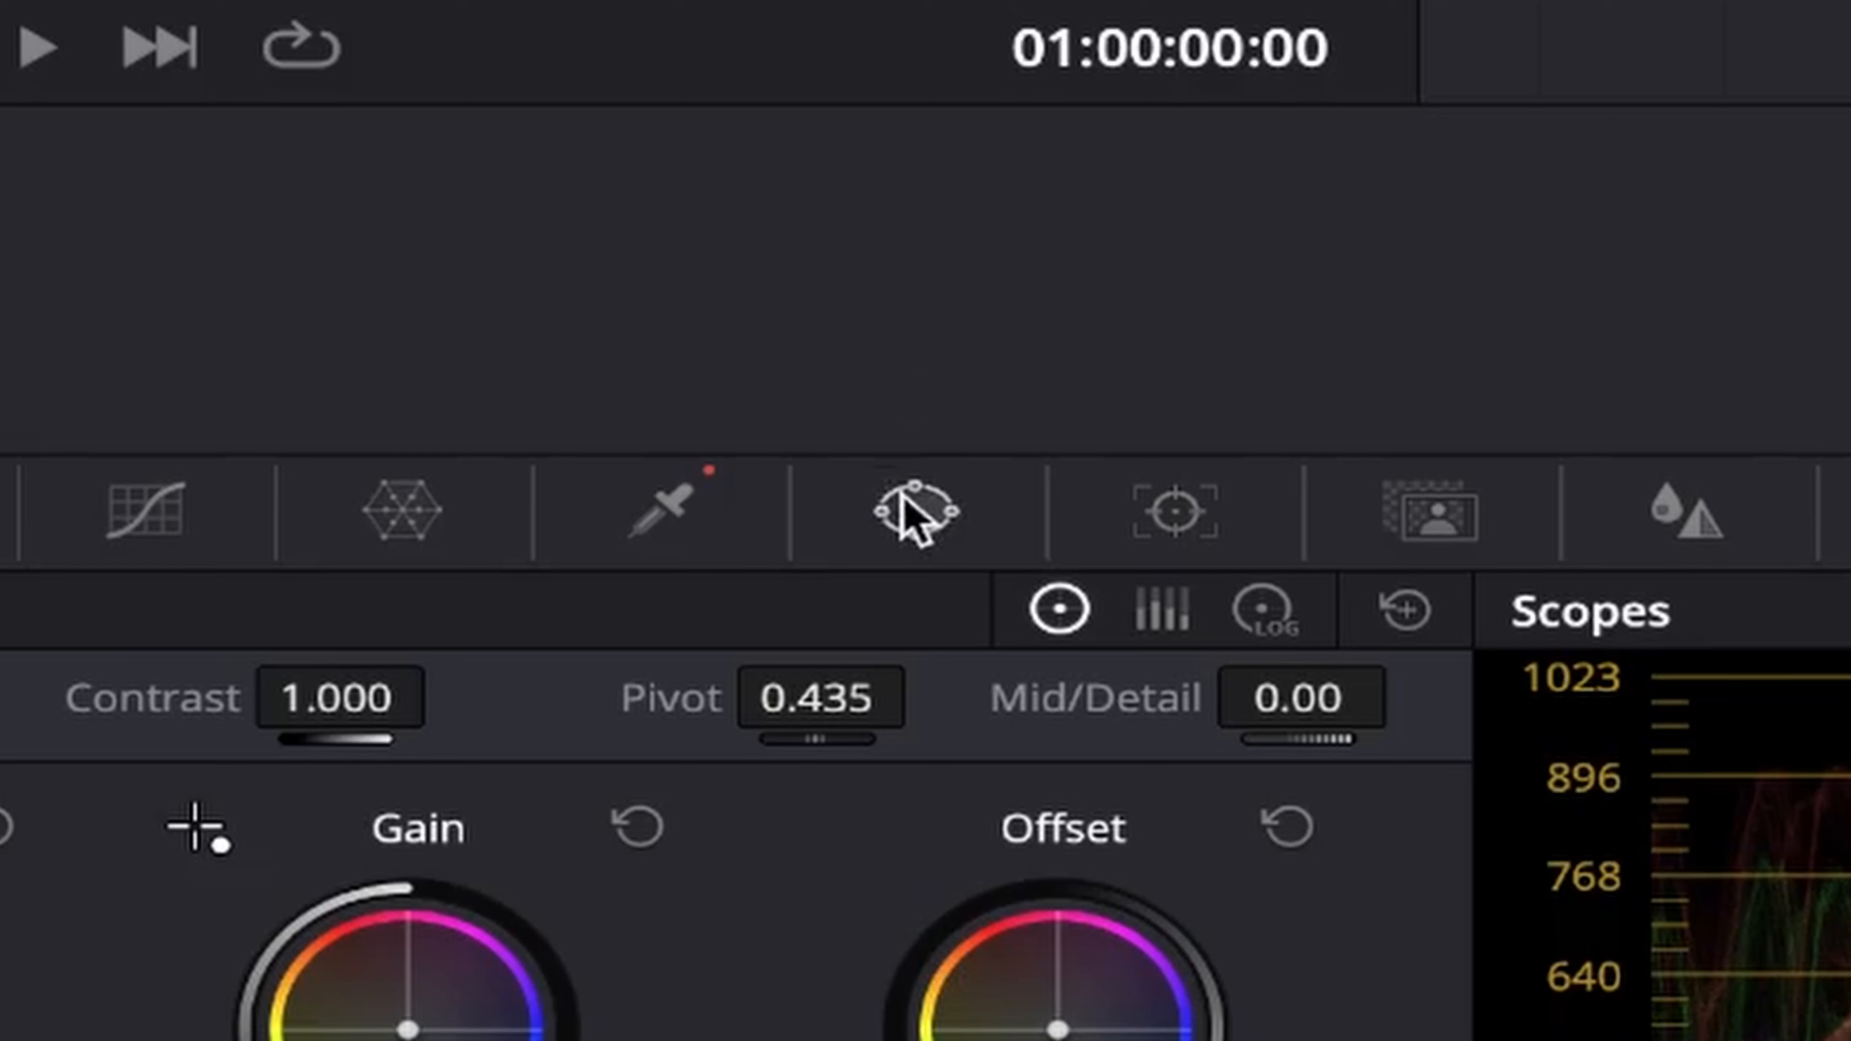
- Try the preset linear, circle and polygon power windows on node 04
left_click(916, 512)
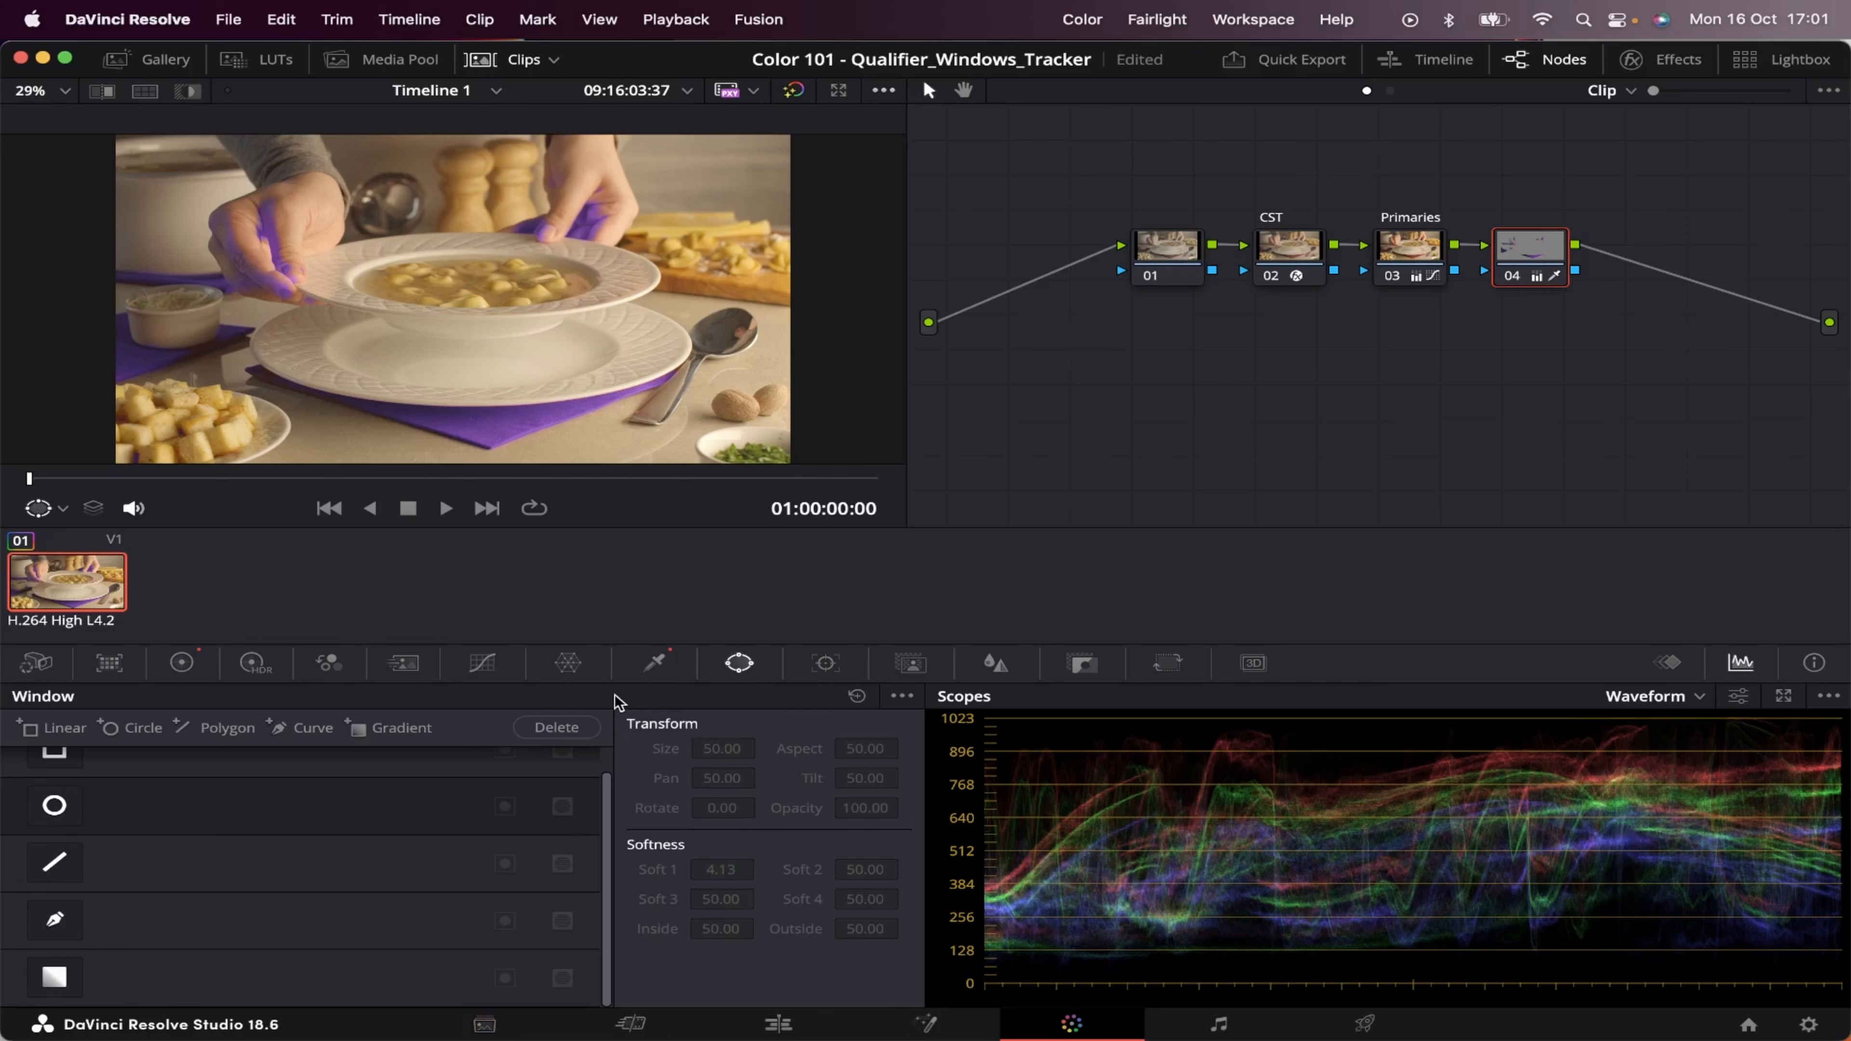
scroll(350, 778, "up", 1)
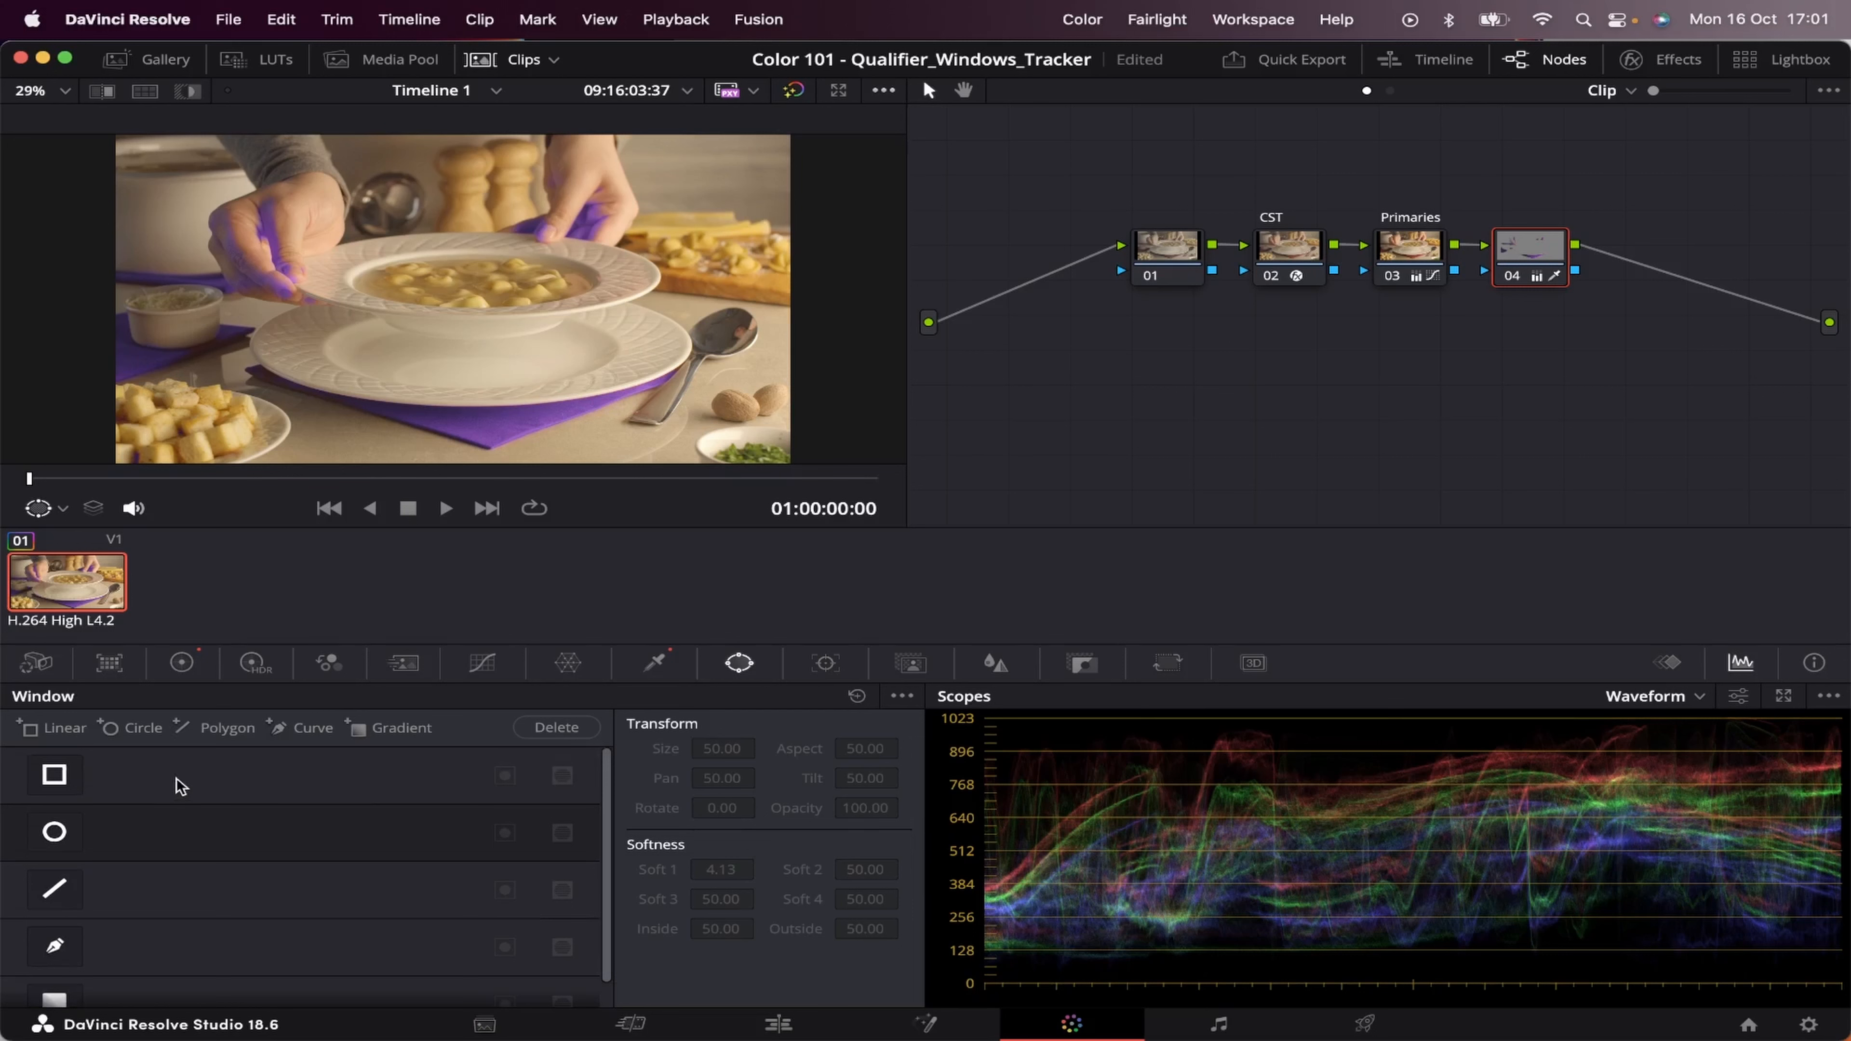
left_click(66, 774)
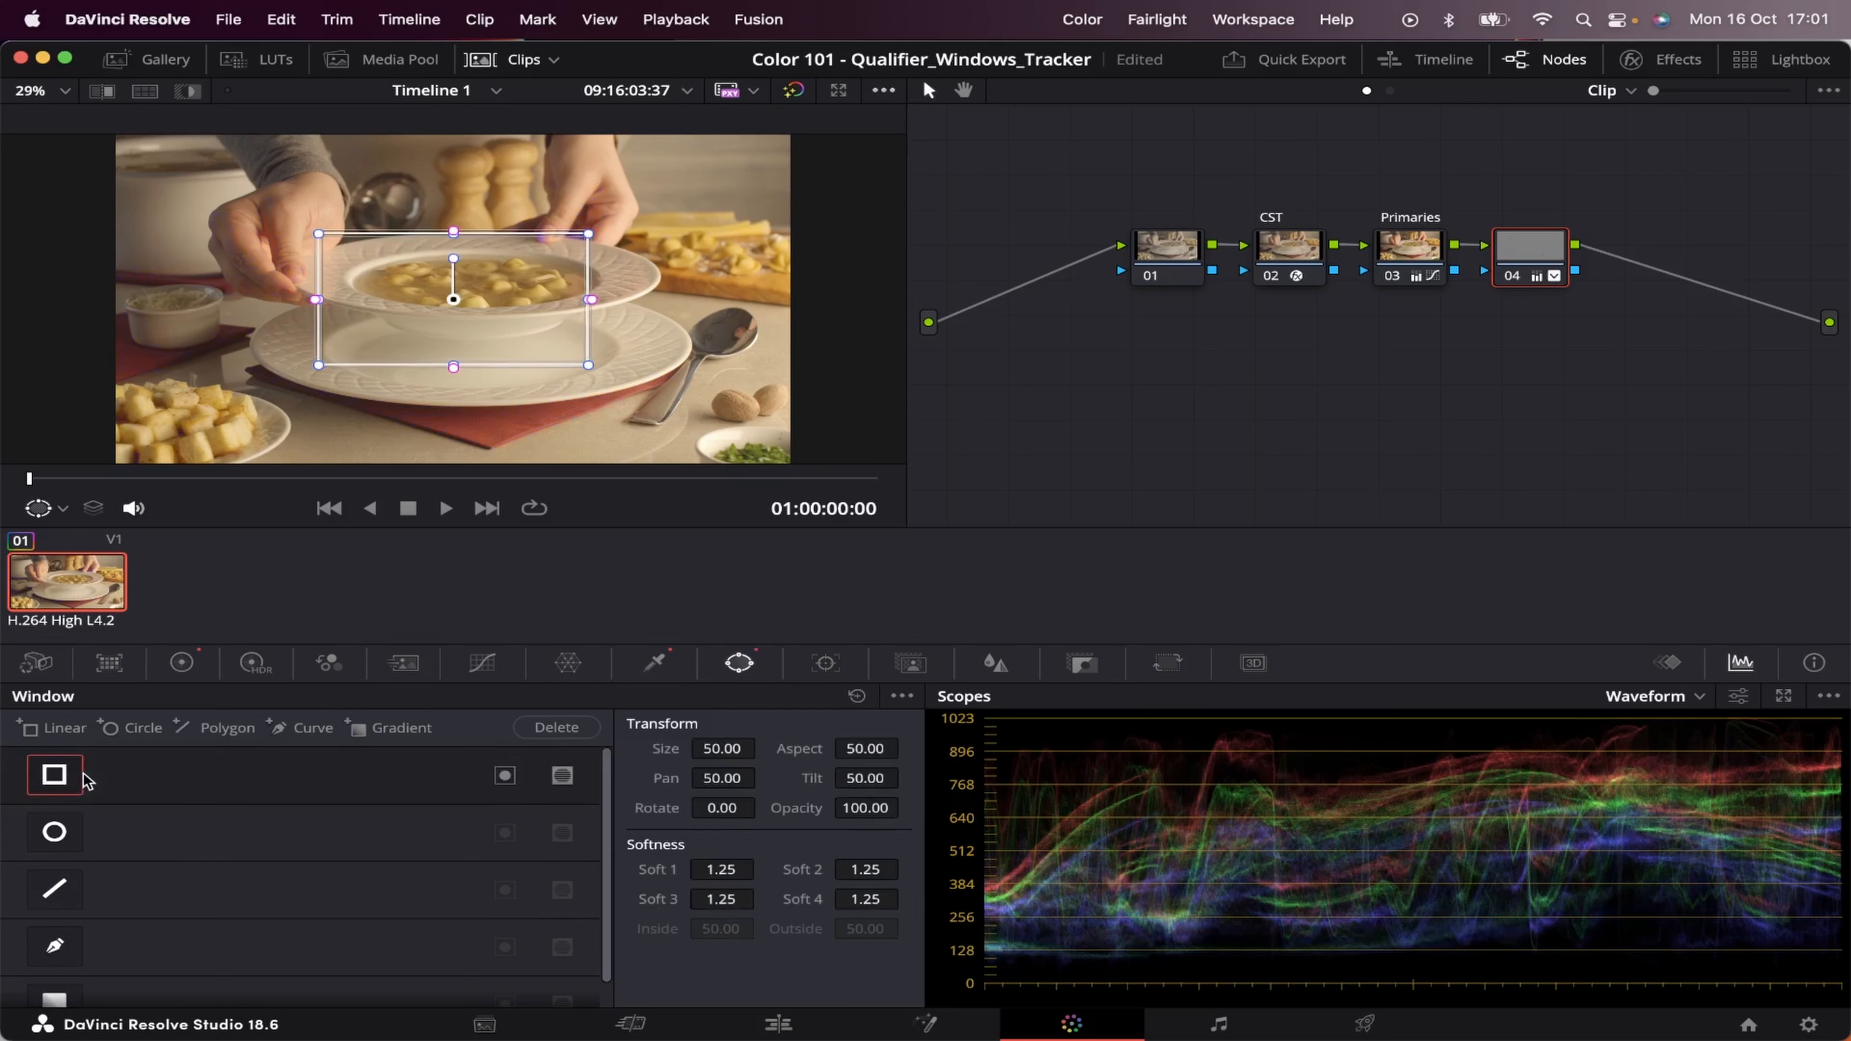
left_click(59, 832)
left_click(66, 890)
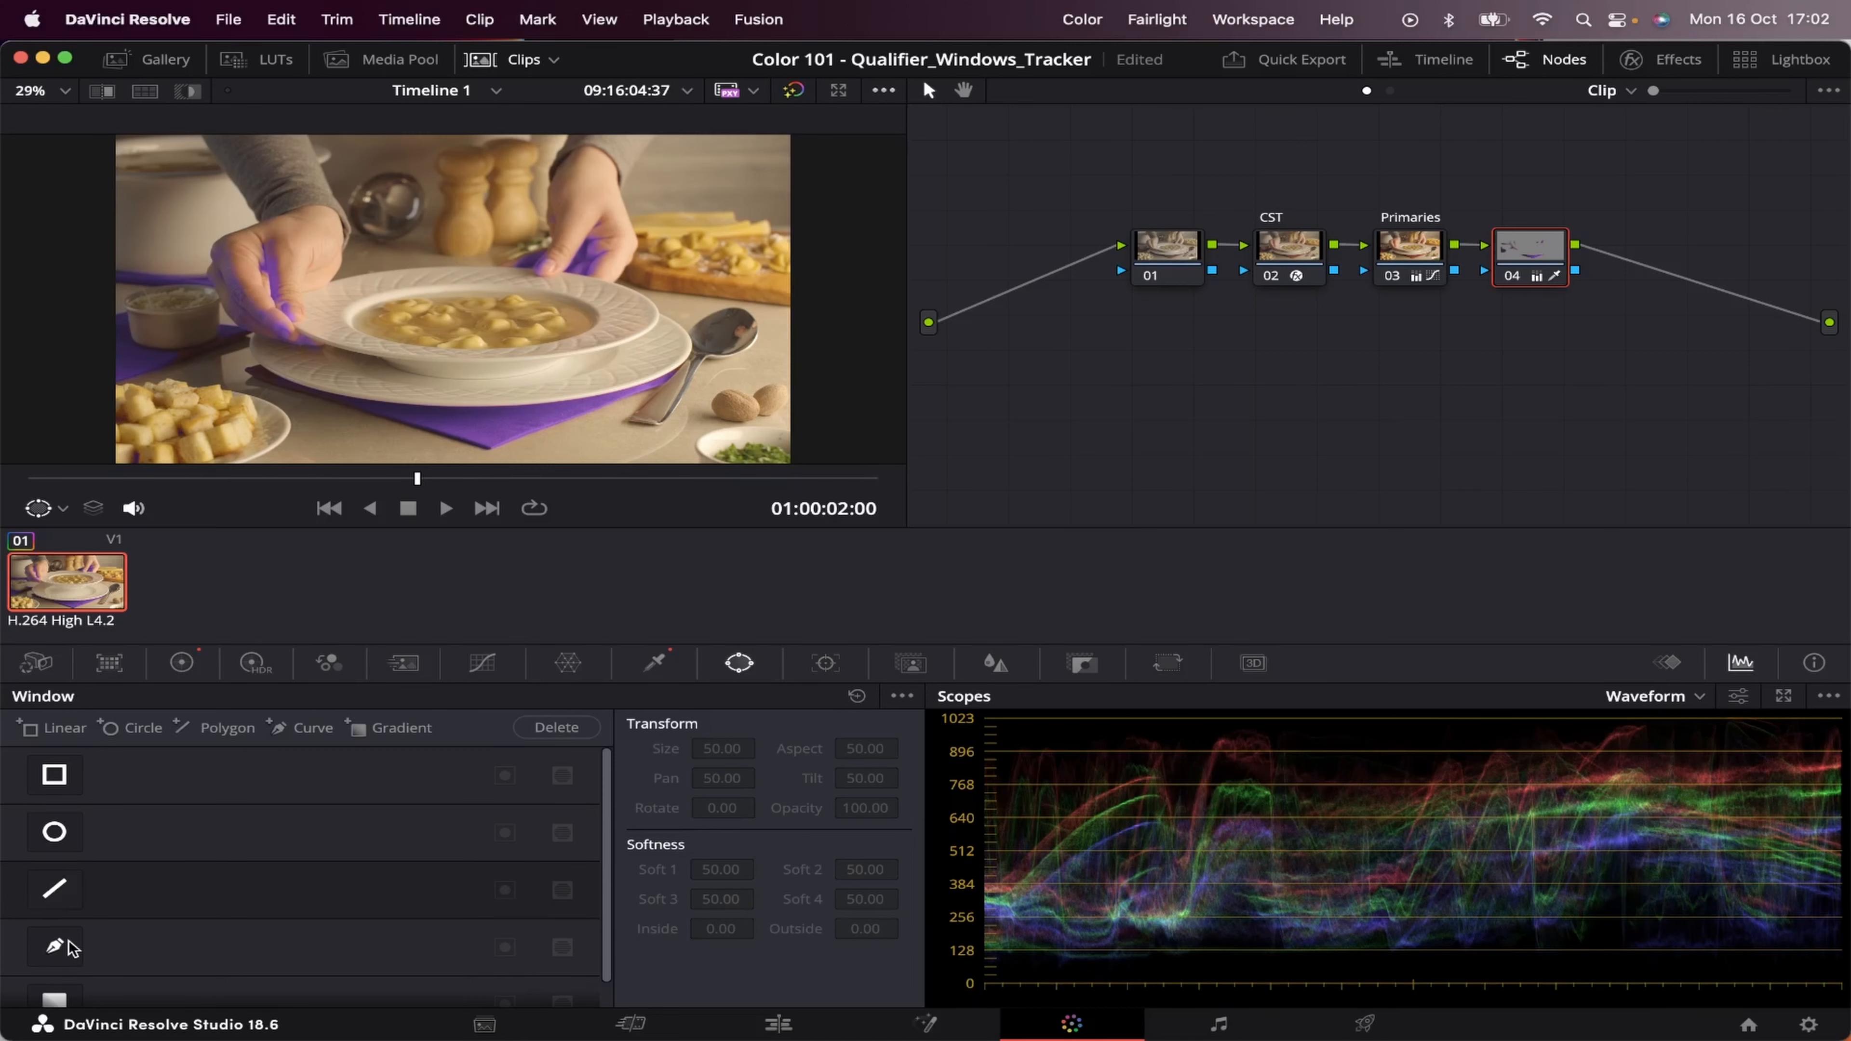
- Try a curve window by placing four points around the soup bowl
left_click(54, 946)
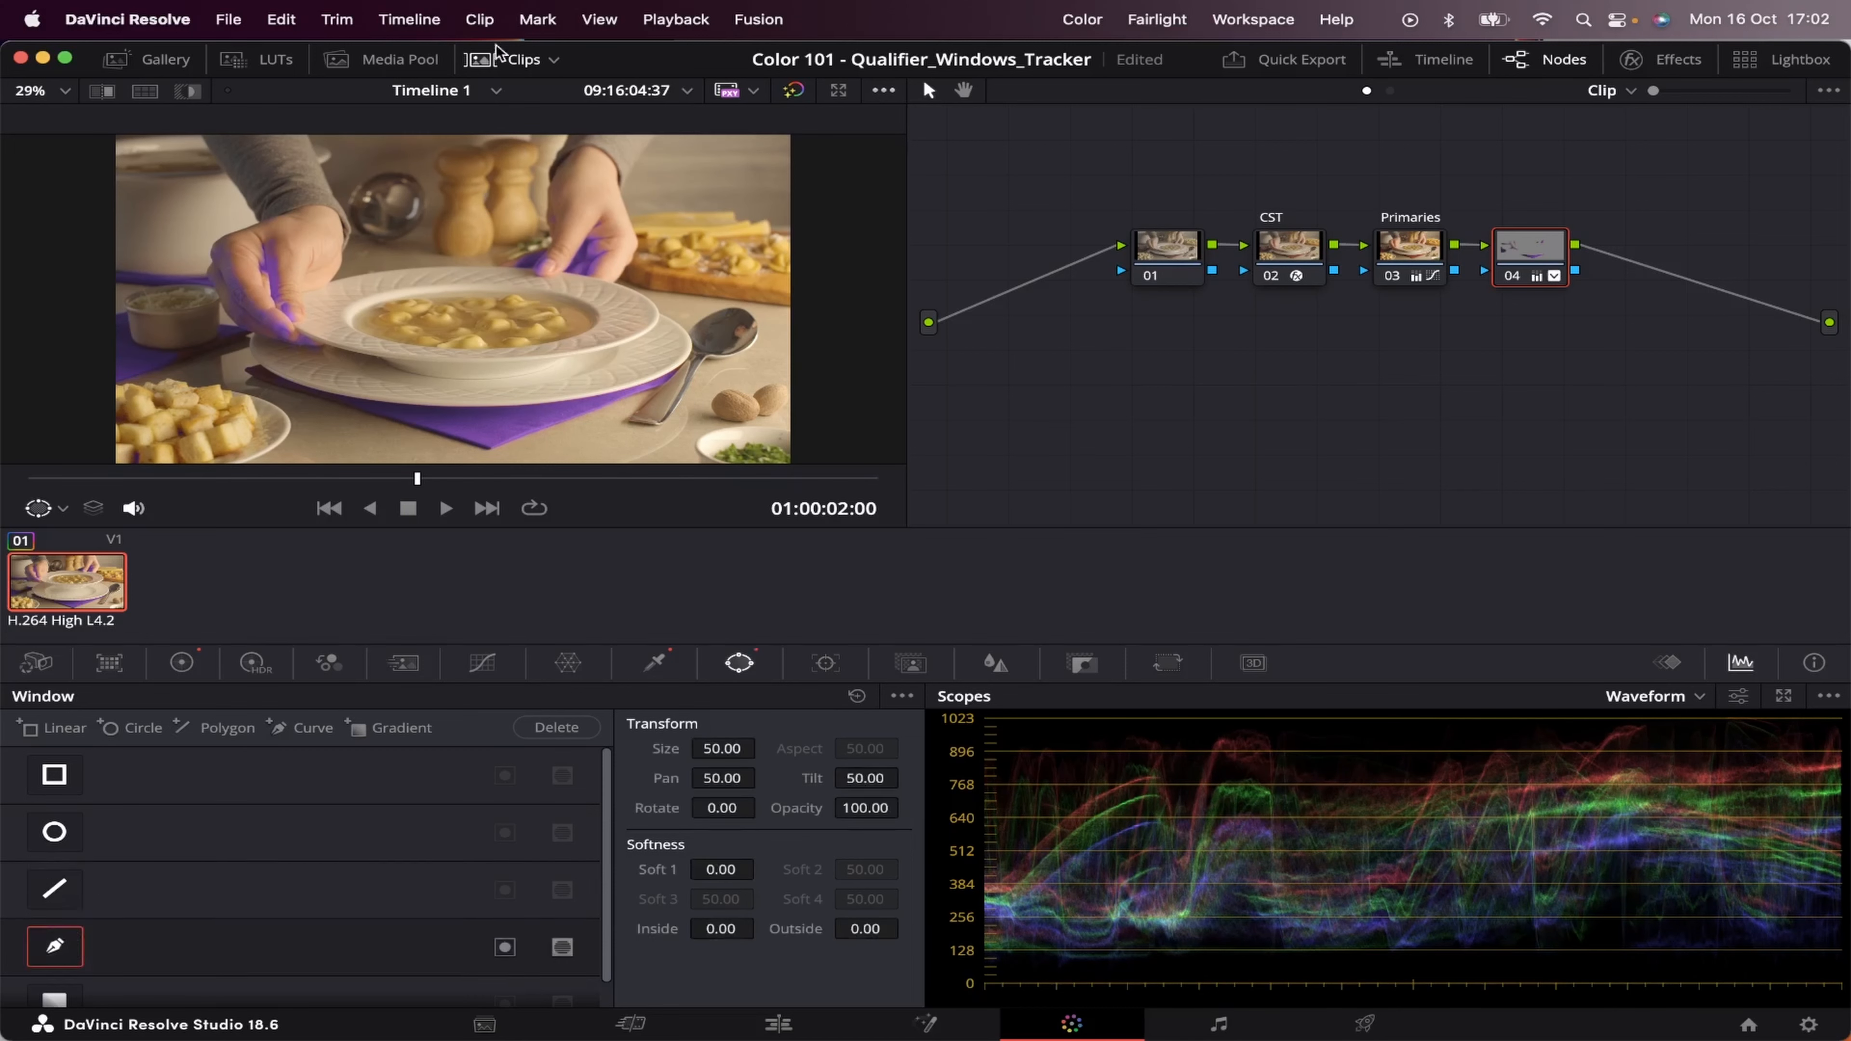
left_click(498, 289)
left_click(362, 294)
left_click(344, 364)
left_click(545, 383)
- Try a gradient window at pan 50.68, tilt 53.23, rotation -0.58 and softness 6.83, and switch it off
left_click(62, 979)
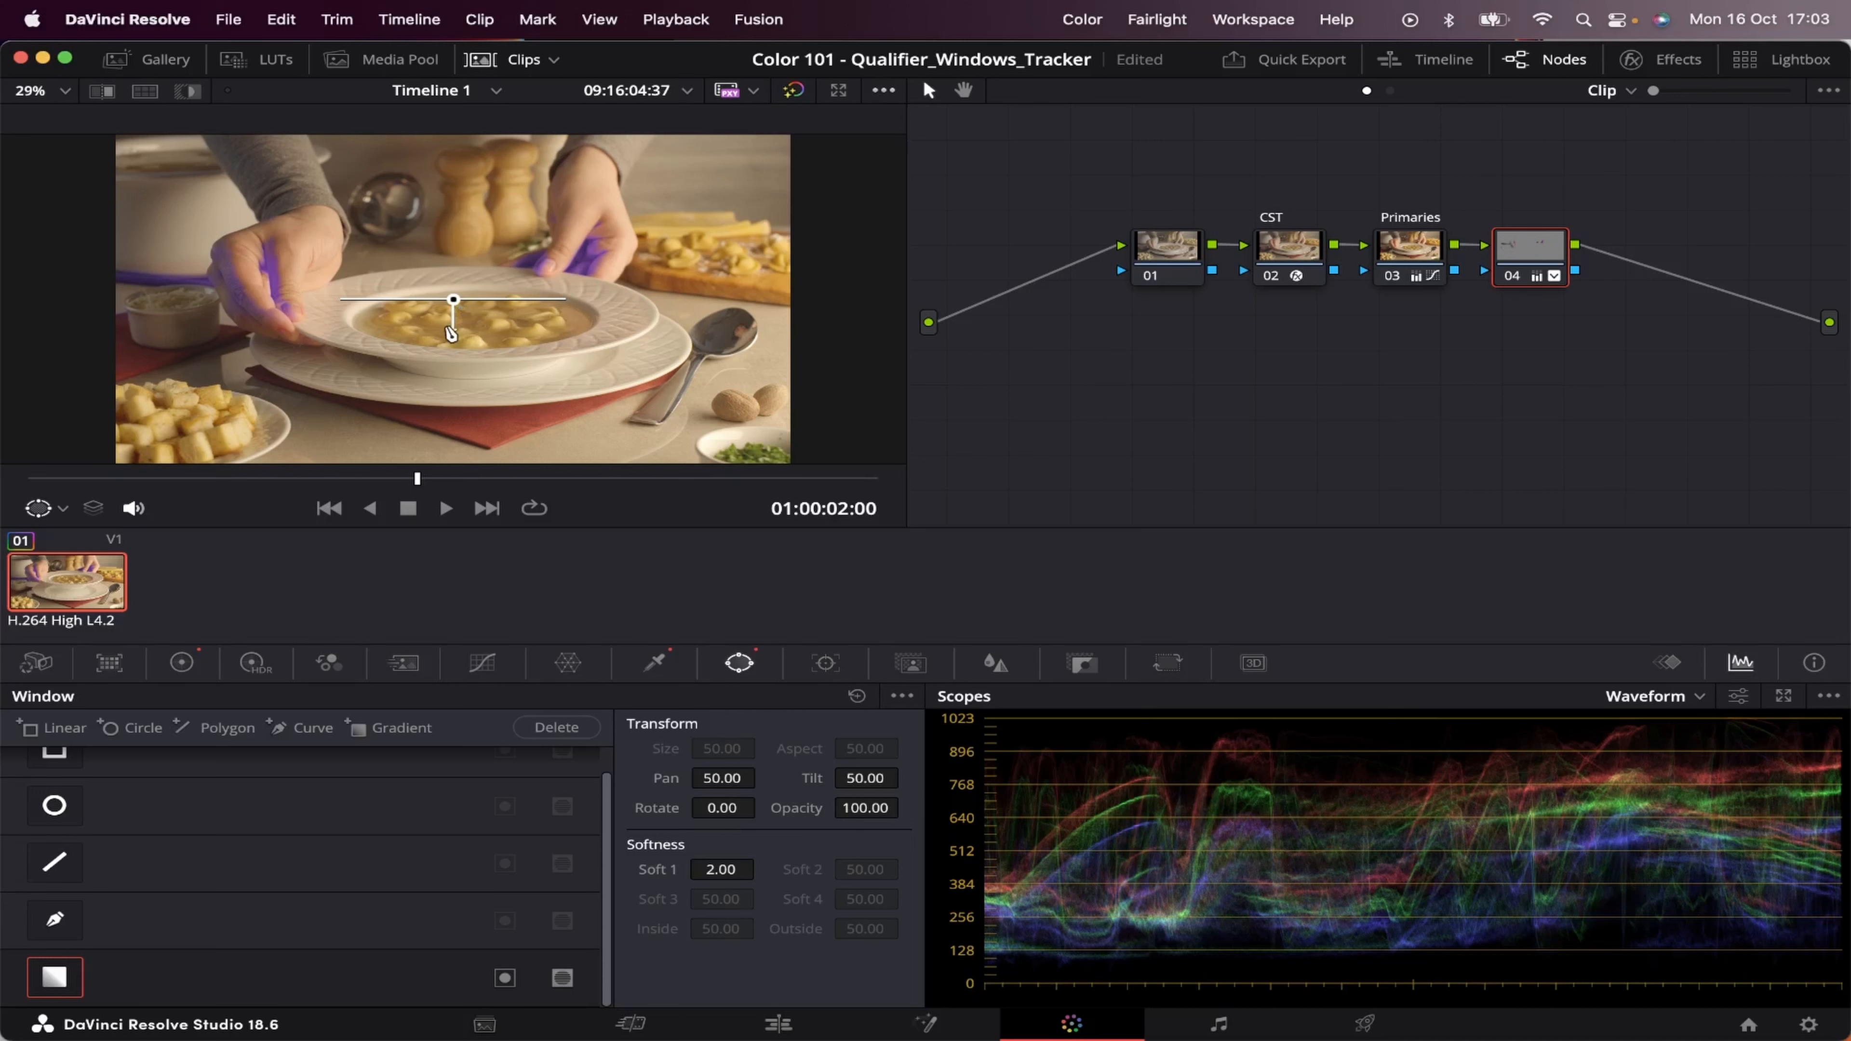
left_click_drag(453, 299, 462, 360)
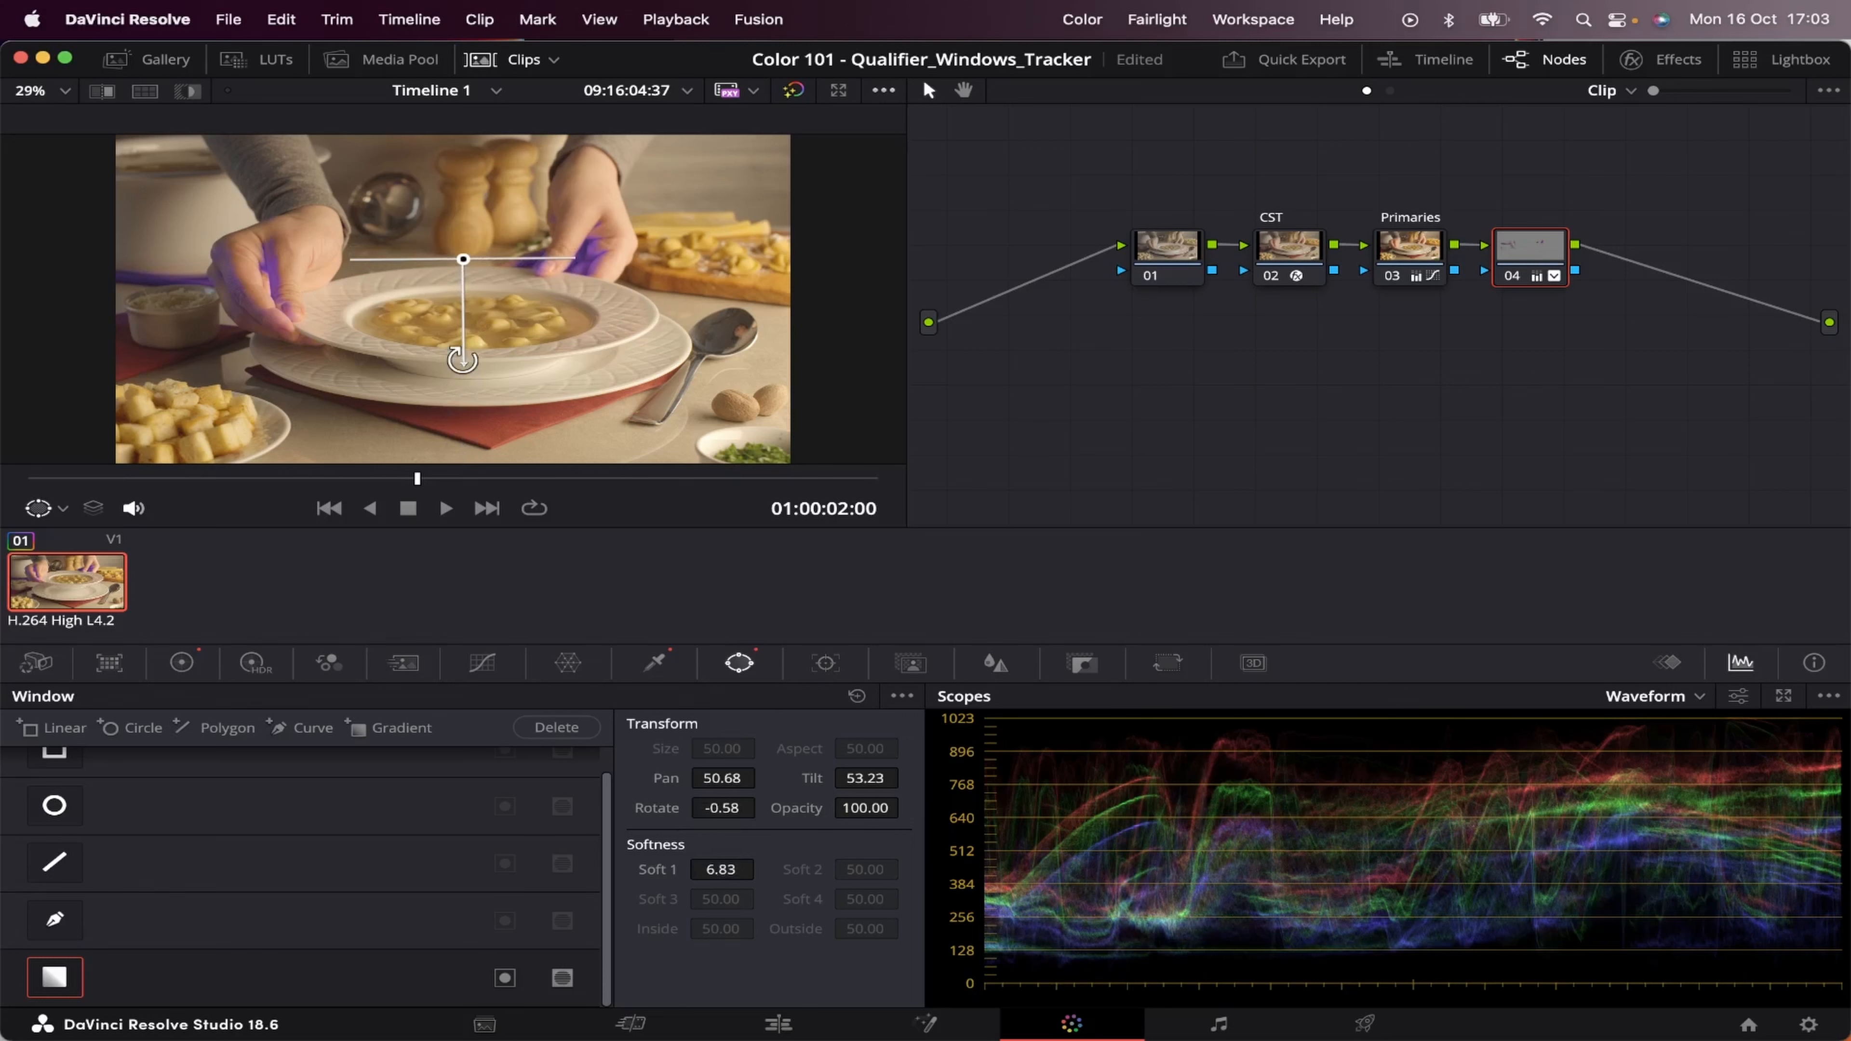
left_click(55, 978)
scroll(45, 789, "up", 2)
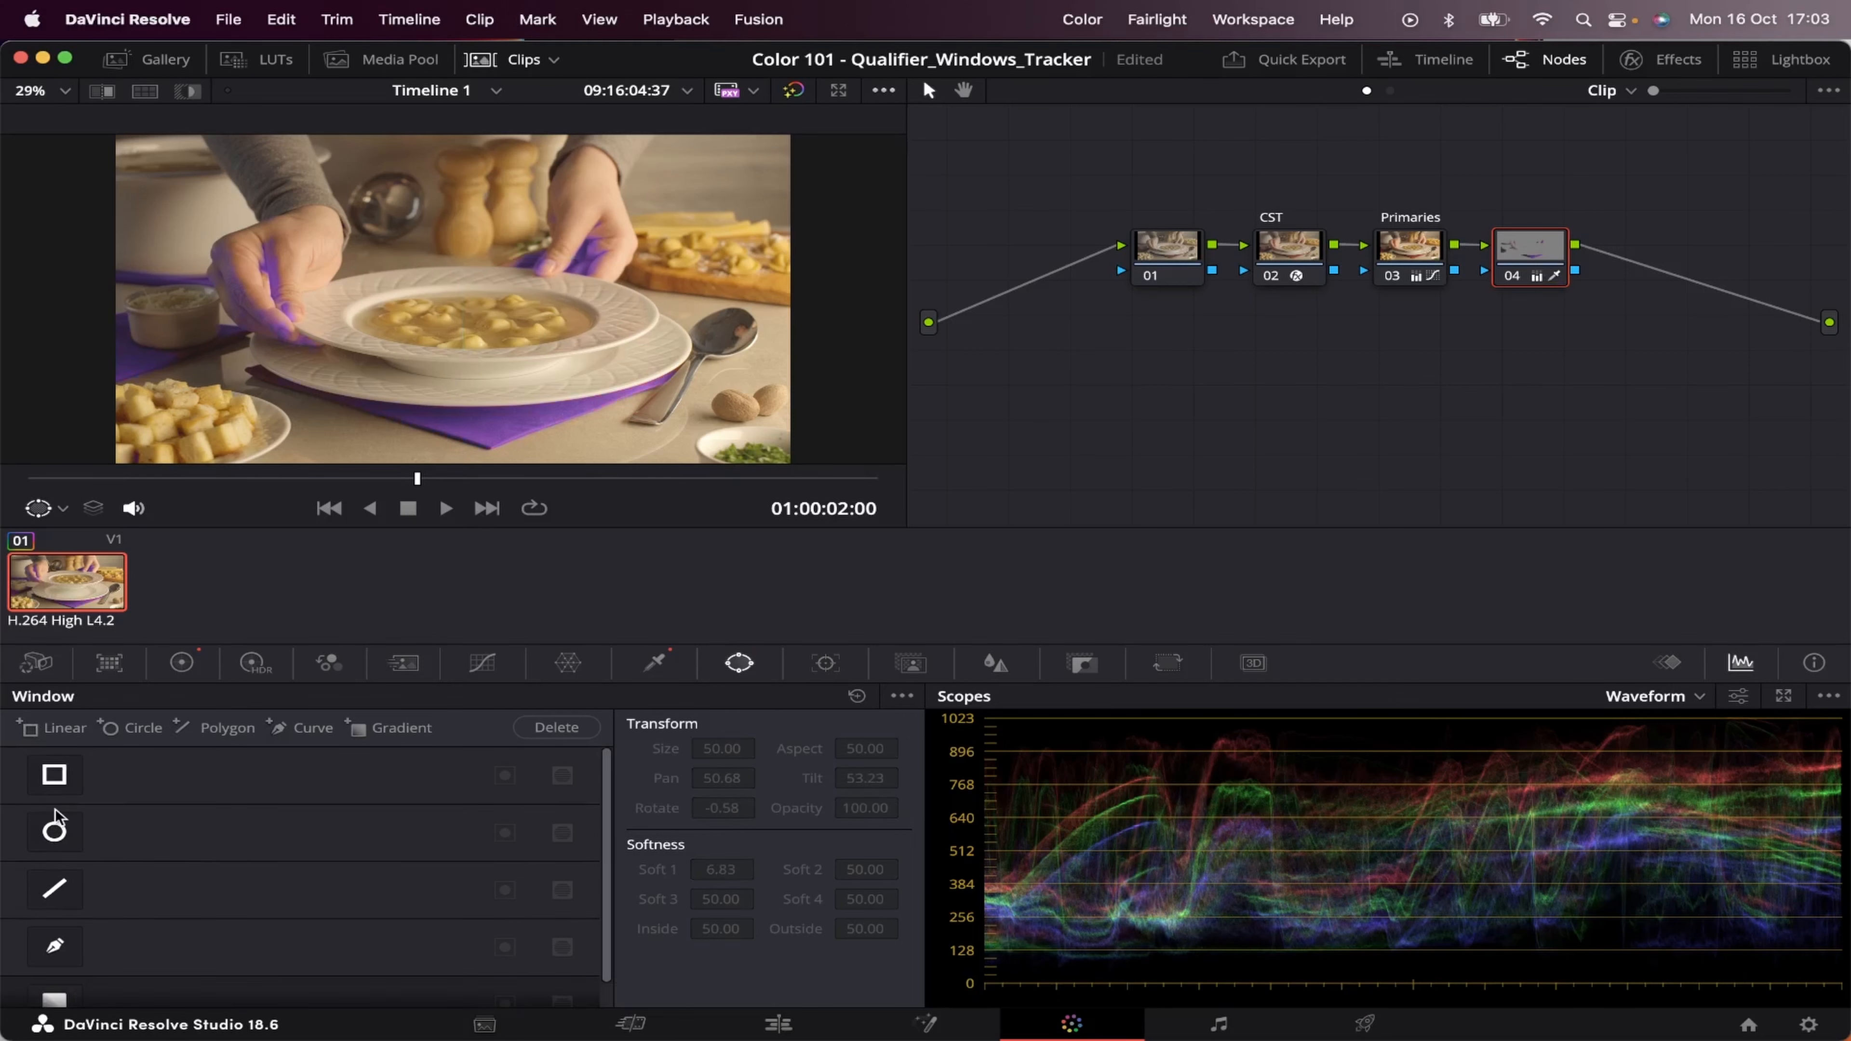
- Enable the preset linear window and try inverting it, returning it to the non-inverted state
left_click(55, 775)
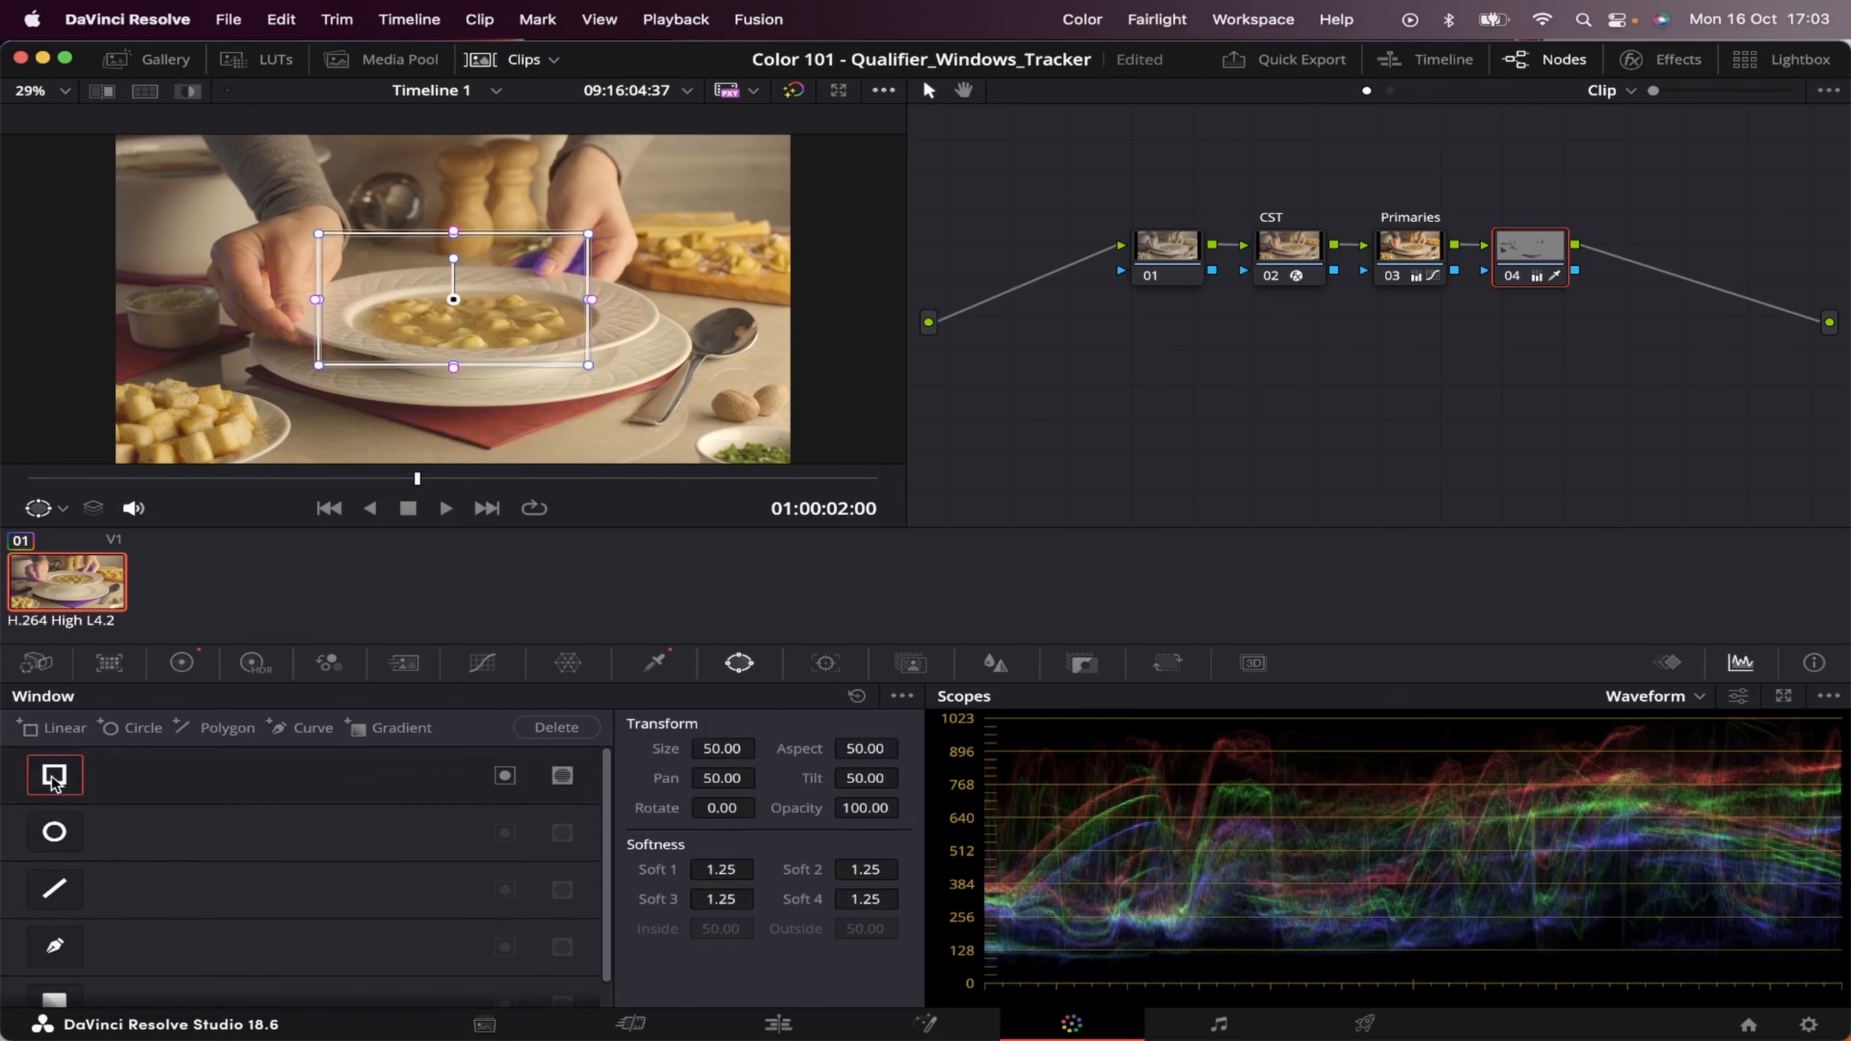
left_click(504, 776)
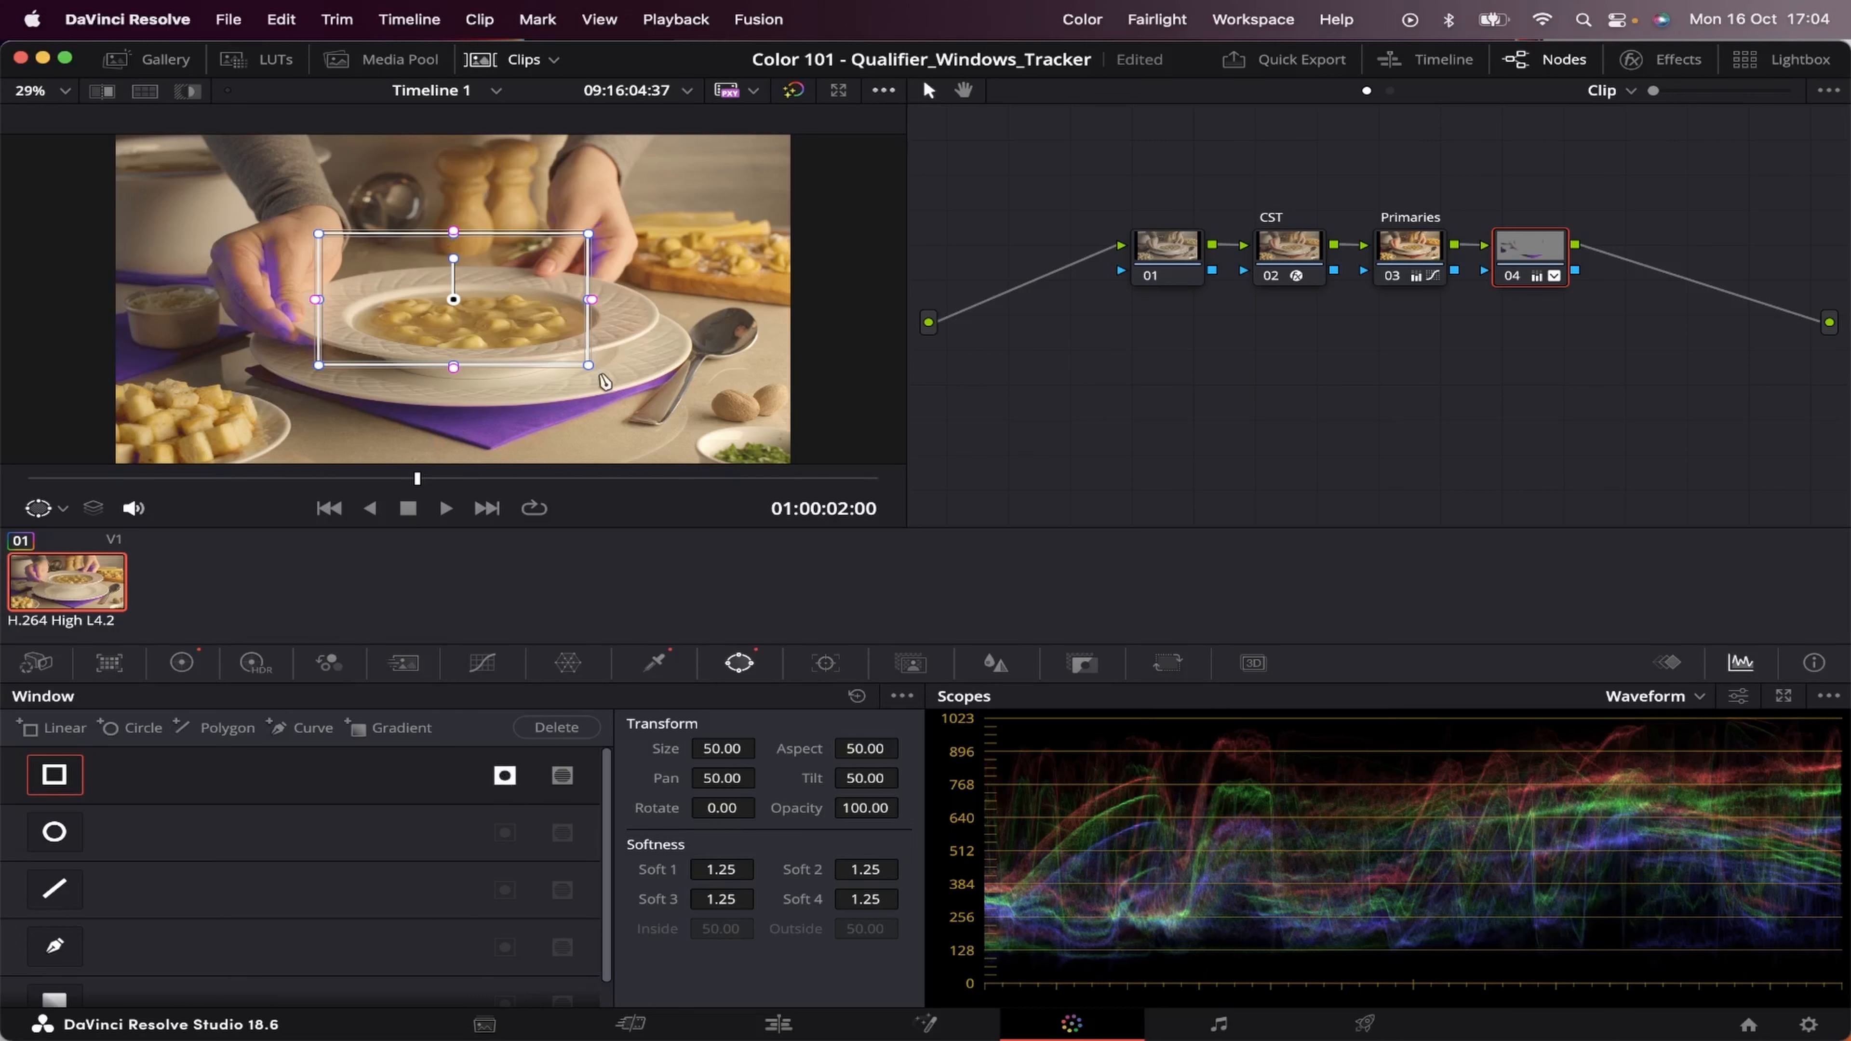
left_click(504, 776)
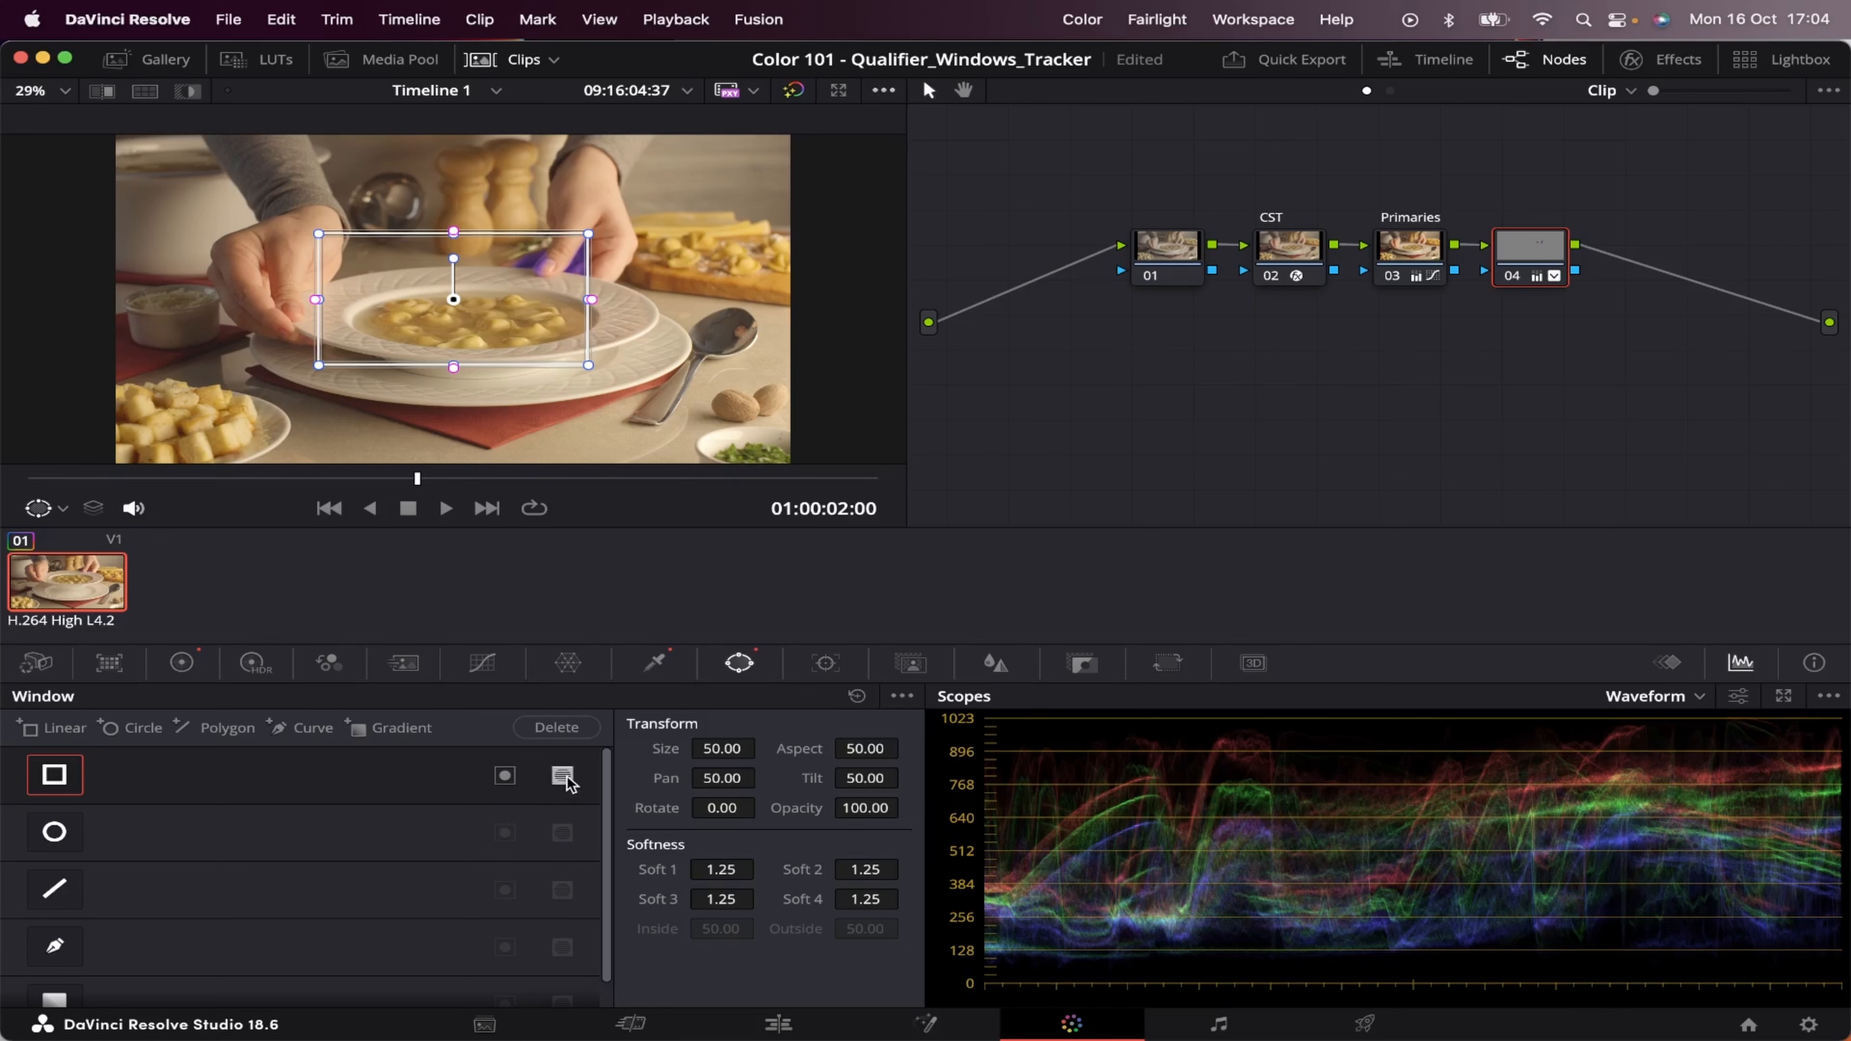
- Try a second linear window that subtracts the left hand from the key, at pan 40.22 and tilt 47.87, and delete it
left_click(62, 735)
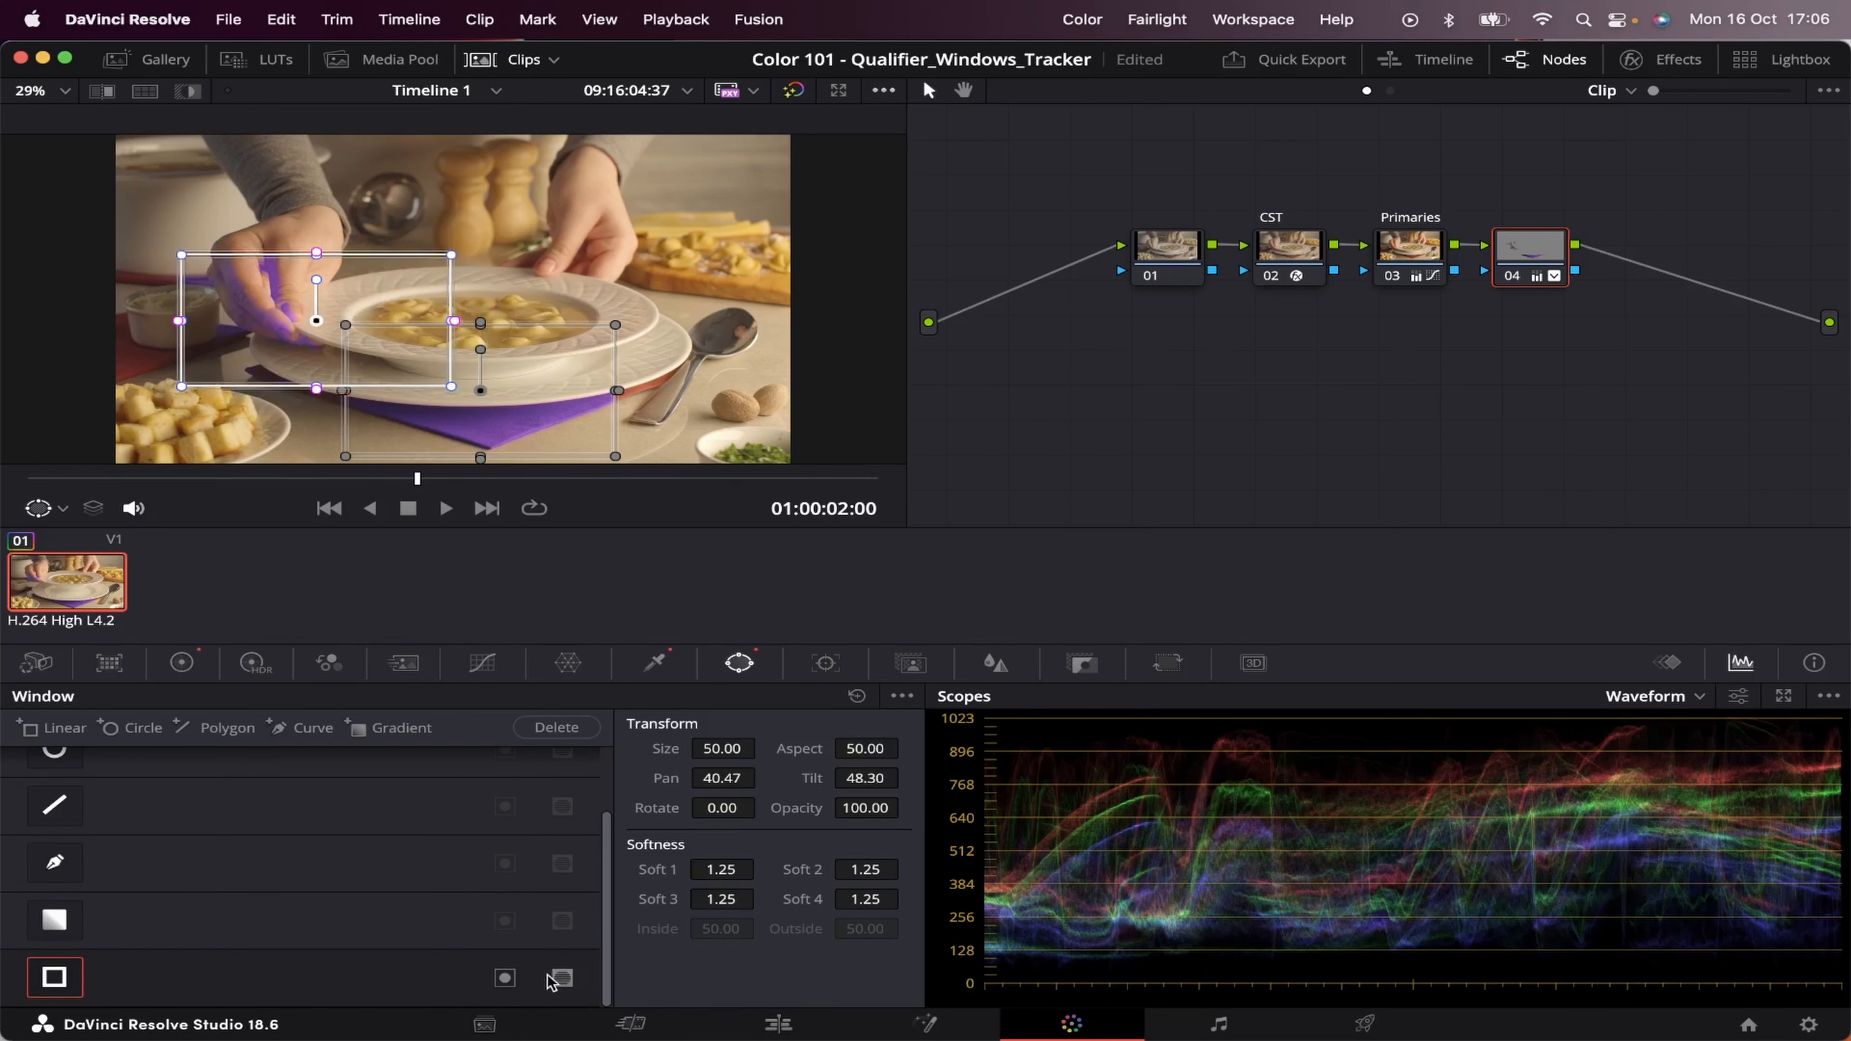
left_click(560, 978)
left_click_drag(374, 299, 370, 305)
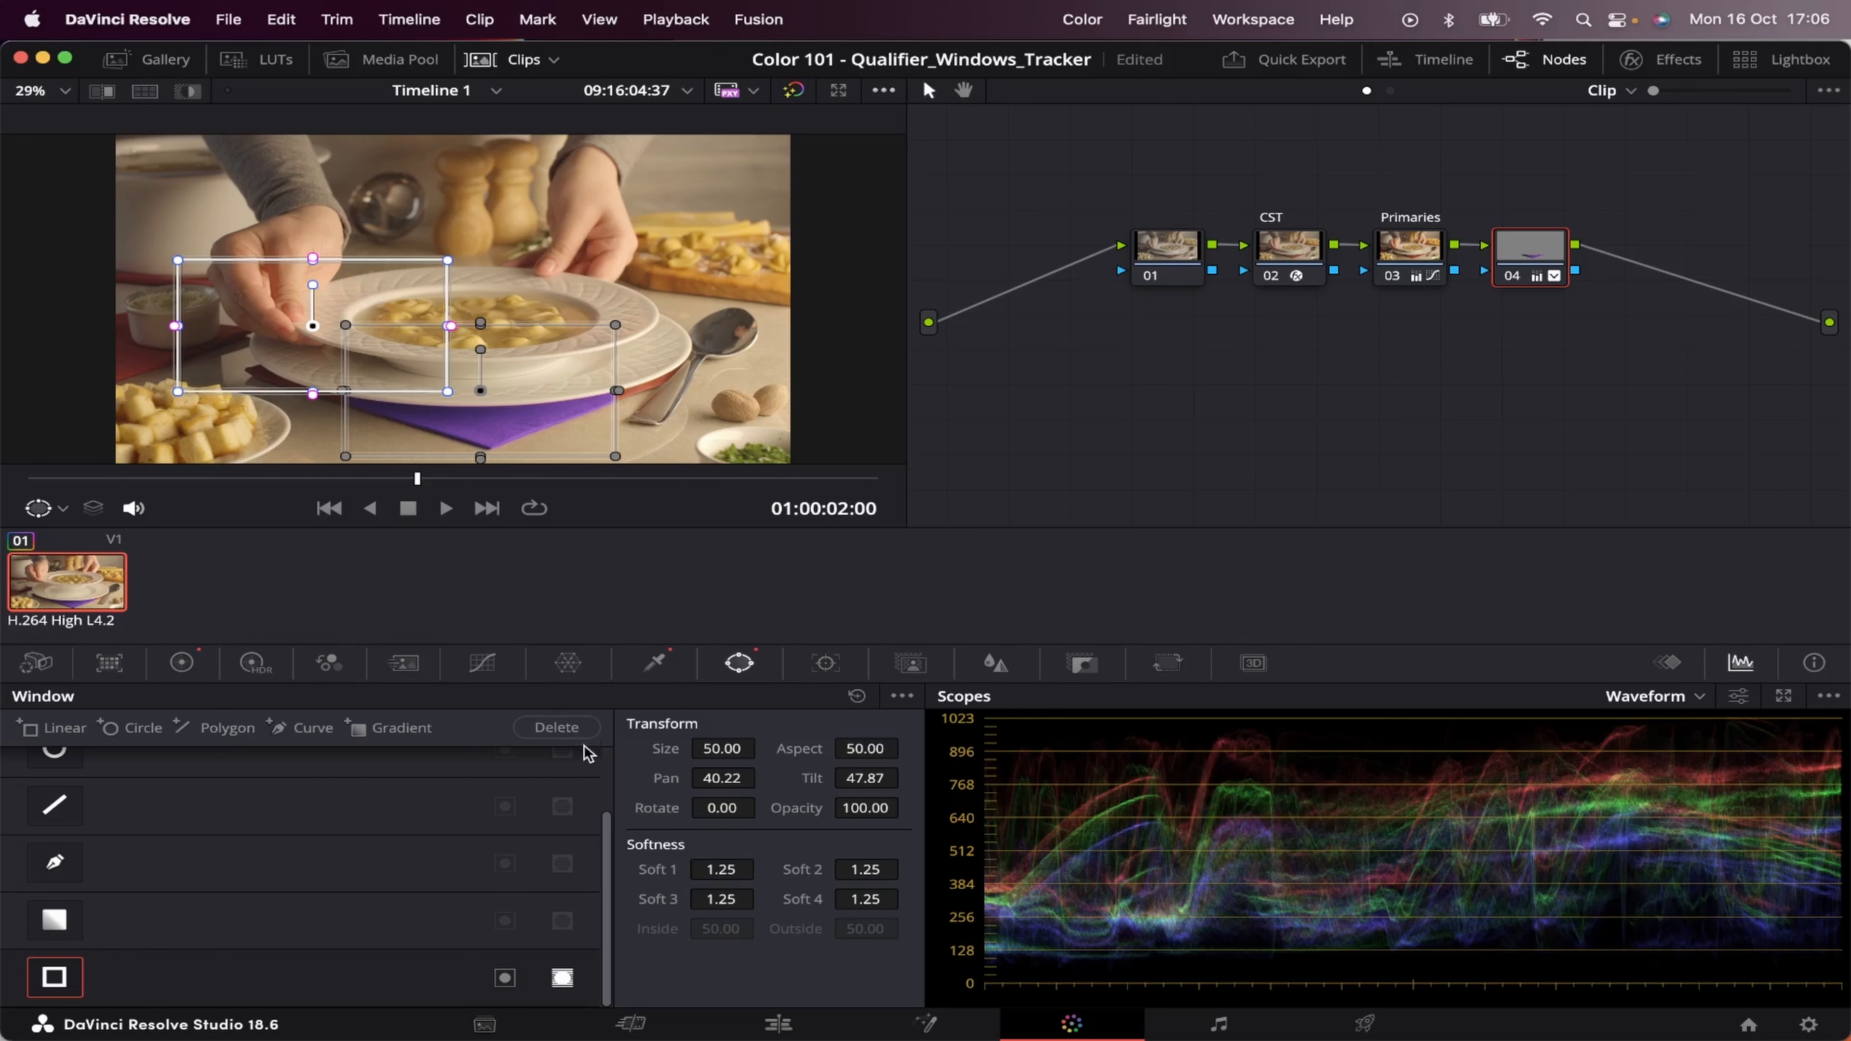
left_click(556, 727)
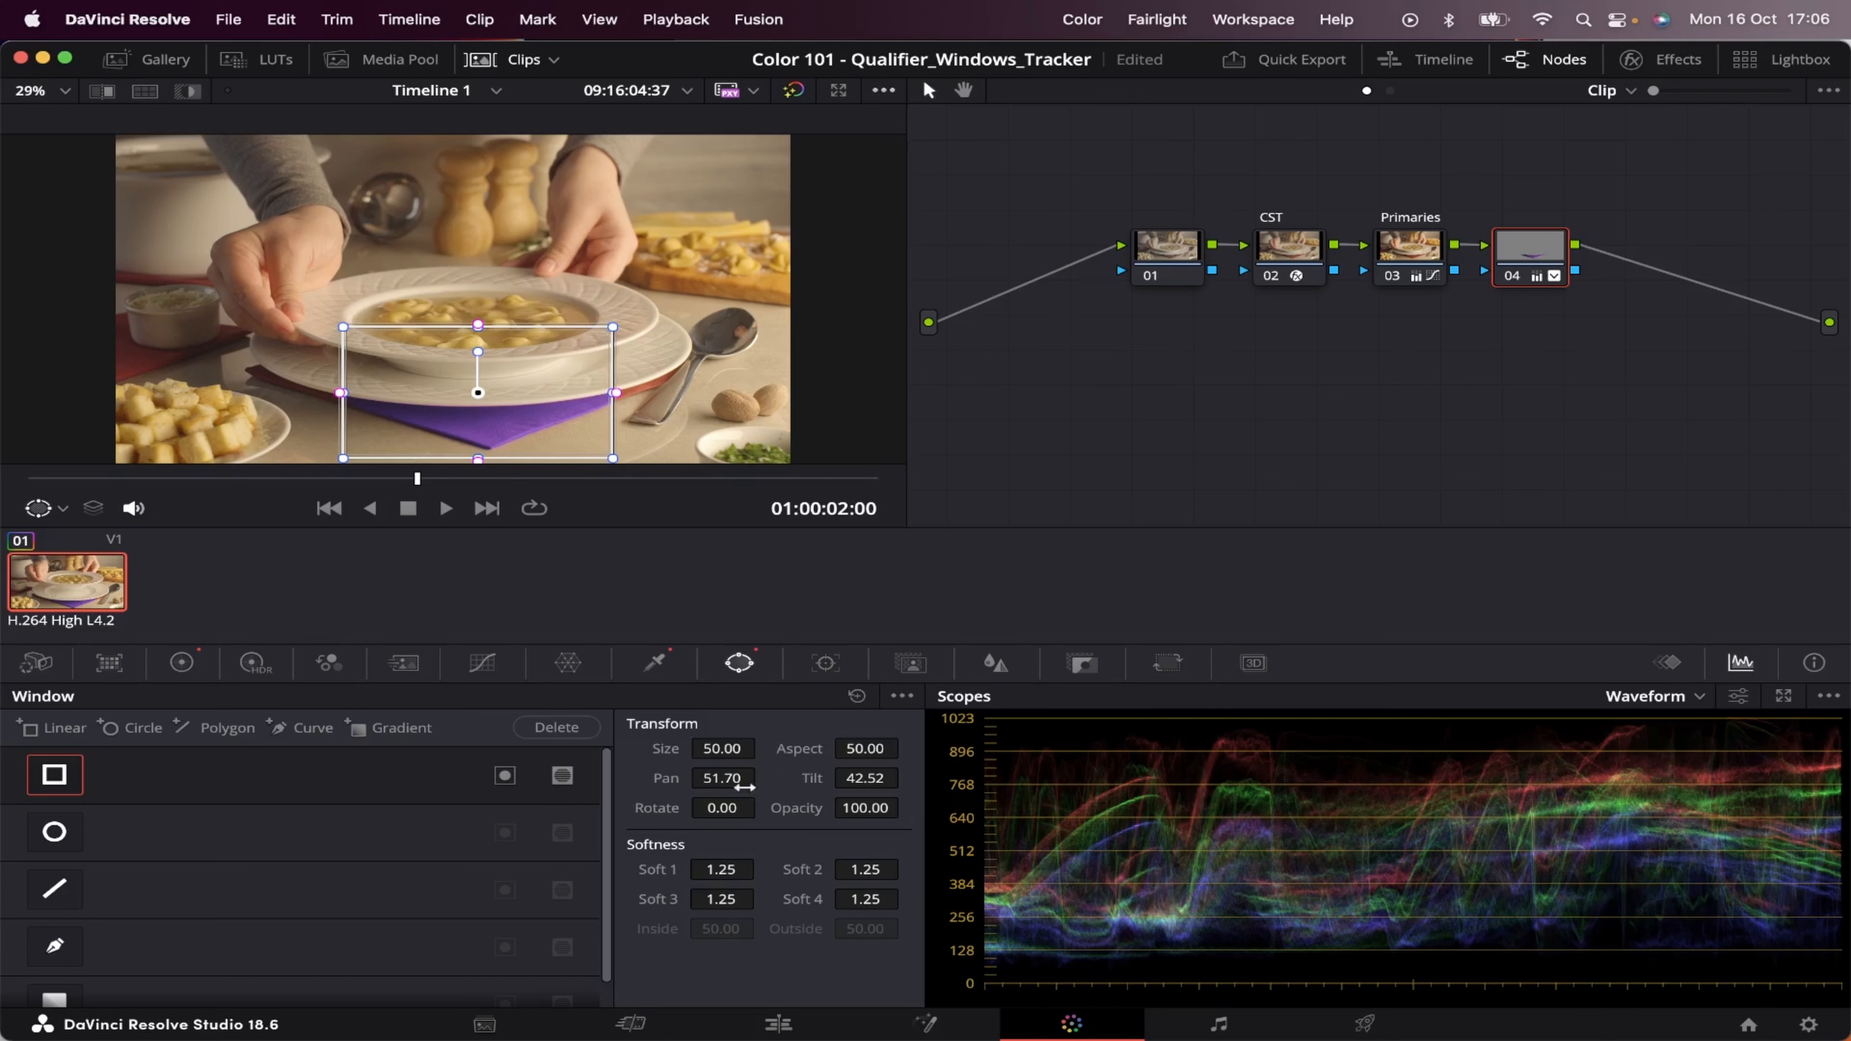
- Transform the linear window over the napkin to size 49.62, aspect 51.08, pan 52.62, tilt 43.76 and rotation 0.50, trying its opacity as well
mouse_move(719, 751)
left_mouse_down()
mouse_move(763, 747)
mouse_move(720, 751)
left_mouse_up()
left_click_drag(865, 749, 911, 748)
left_click_drag(721, 778, 749, 778)
mouse_move(867, 778)
left_mouse_down()
mouse_move(906, 778)
mouse_move(877, 779)
left_mouse_up()
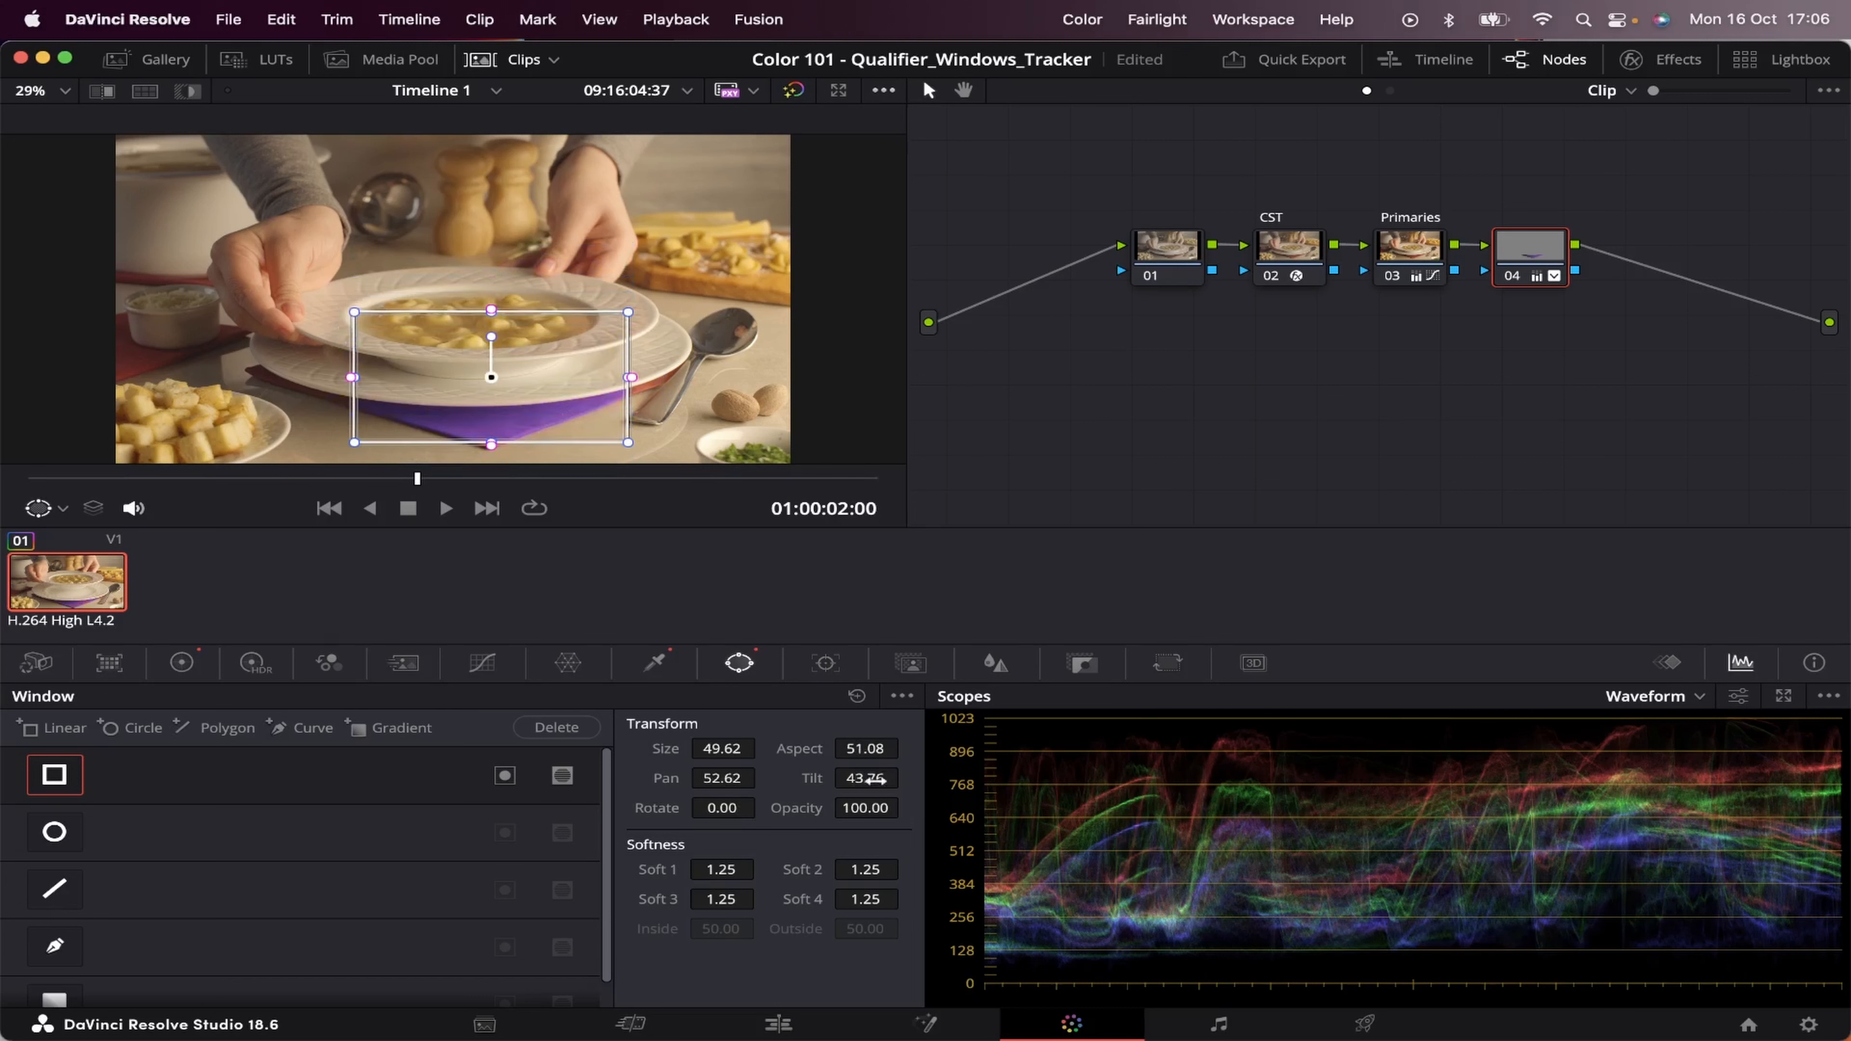
mouse_move(732, 807)
left_mouse_down()
mouse_move(764, 807)
mouse_move(583, 807)
mouse_move(875, 807)
mouse_move(736, 808)
left_mouse_up()
left_click_drag(865, 808, 795, 808)
- Set the linear window's edge softness to 4.94, 7.83, 4.93 and 3.86, and switch the window off
mouse_move(722, 870)
left_mouse_down()
mouse_move(705, 869)
mouse_move(774, 869)
mouse_move(738, 869)
left_mouse_up()
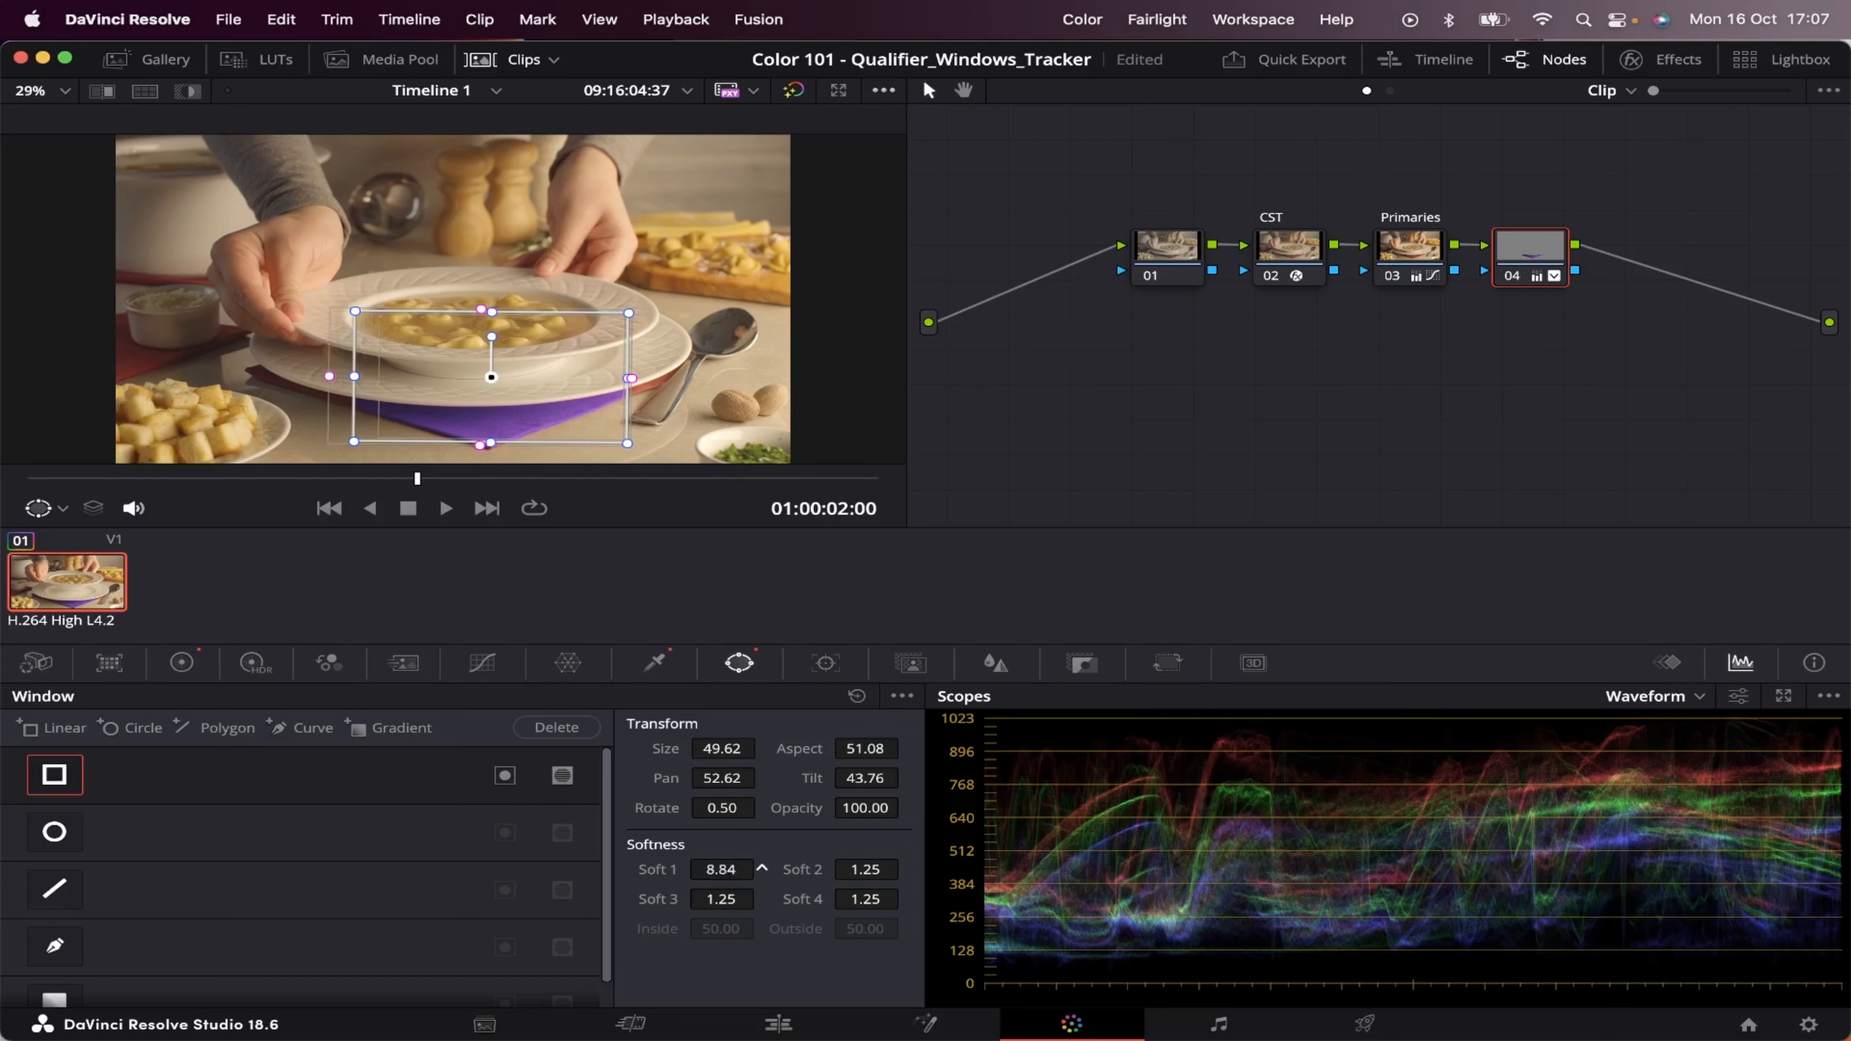
left_click_drag(866, 870, 906, 869)
mouse_move(866, 899)
left_mouse_down()
mouse_move(906, 899)
mouse_move(881, 899)
left_mouse_up()
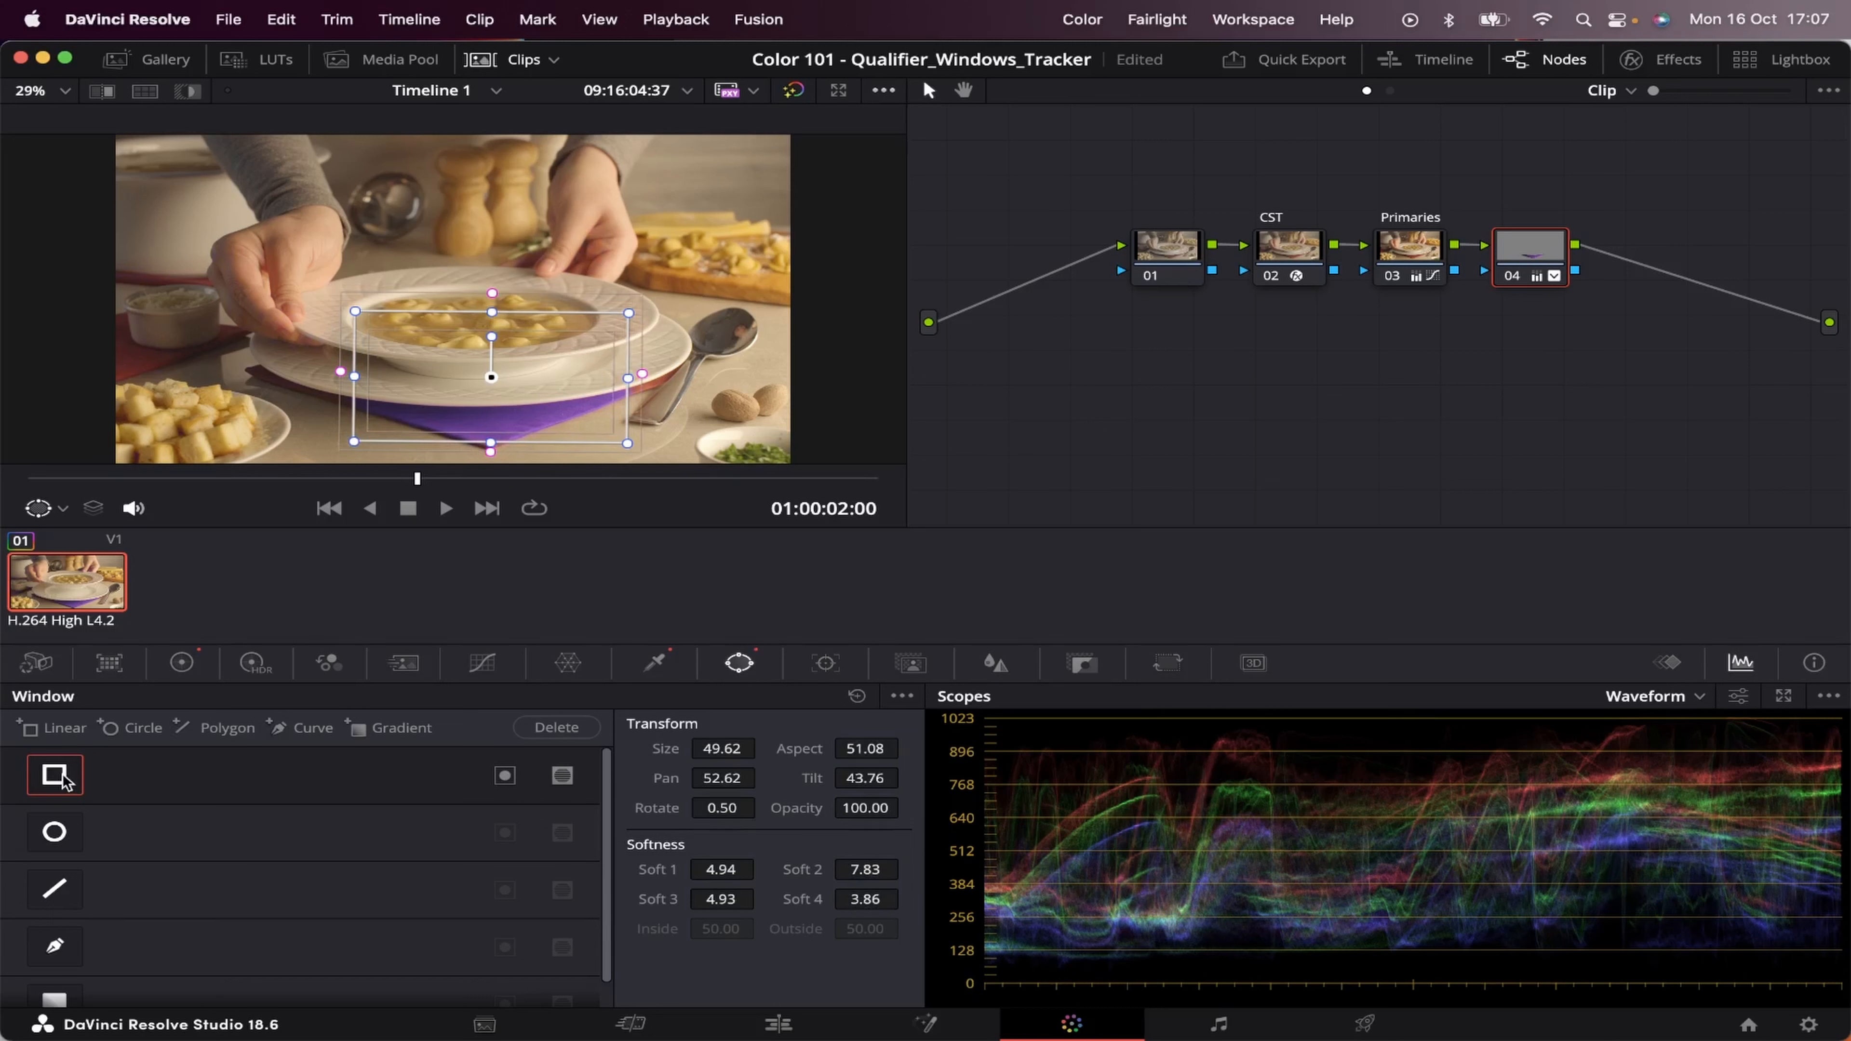
left_click(58, 776)
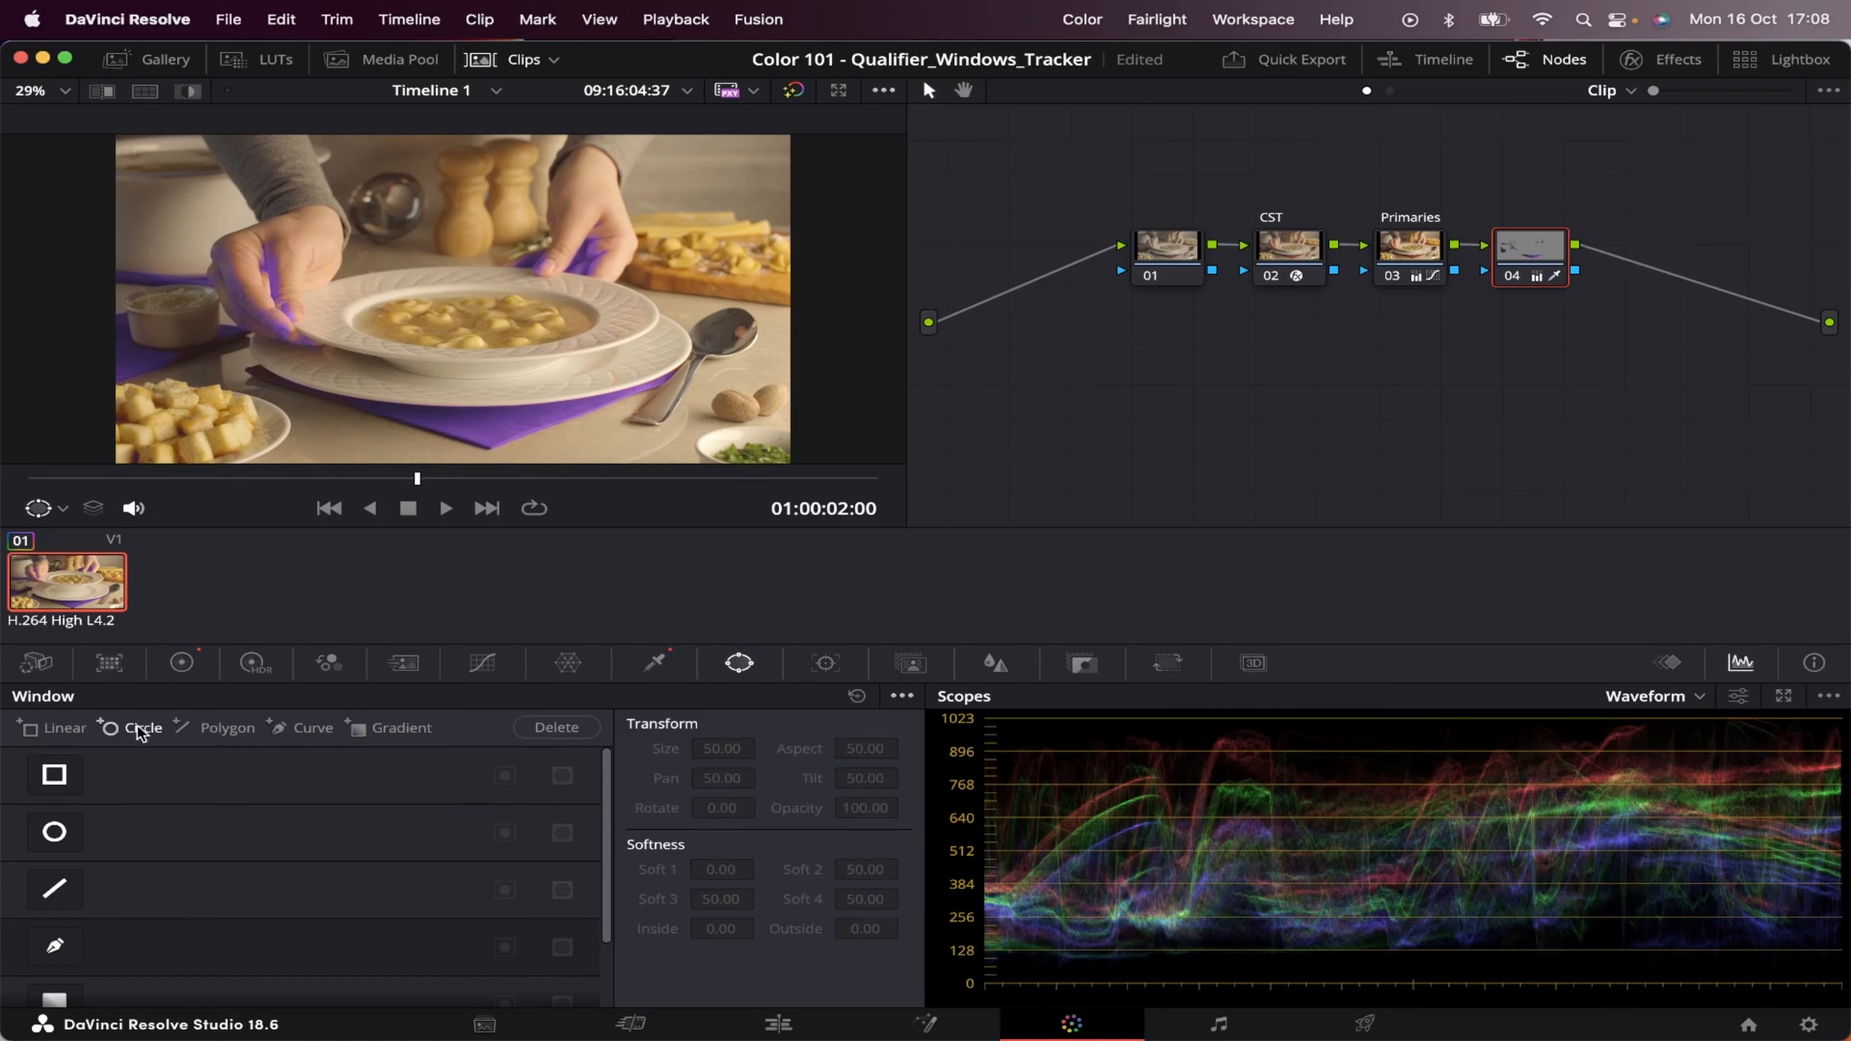
- Draw a closed nine-point curve window around the napkin below the plate and adjust its lowest point
left_click(56, 947)
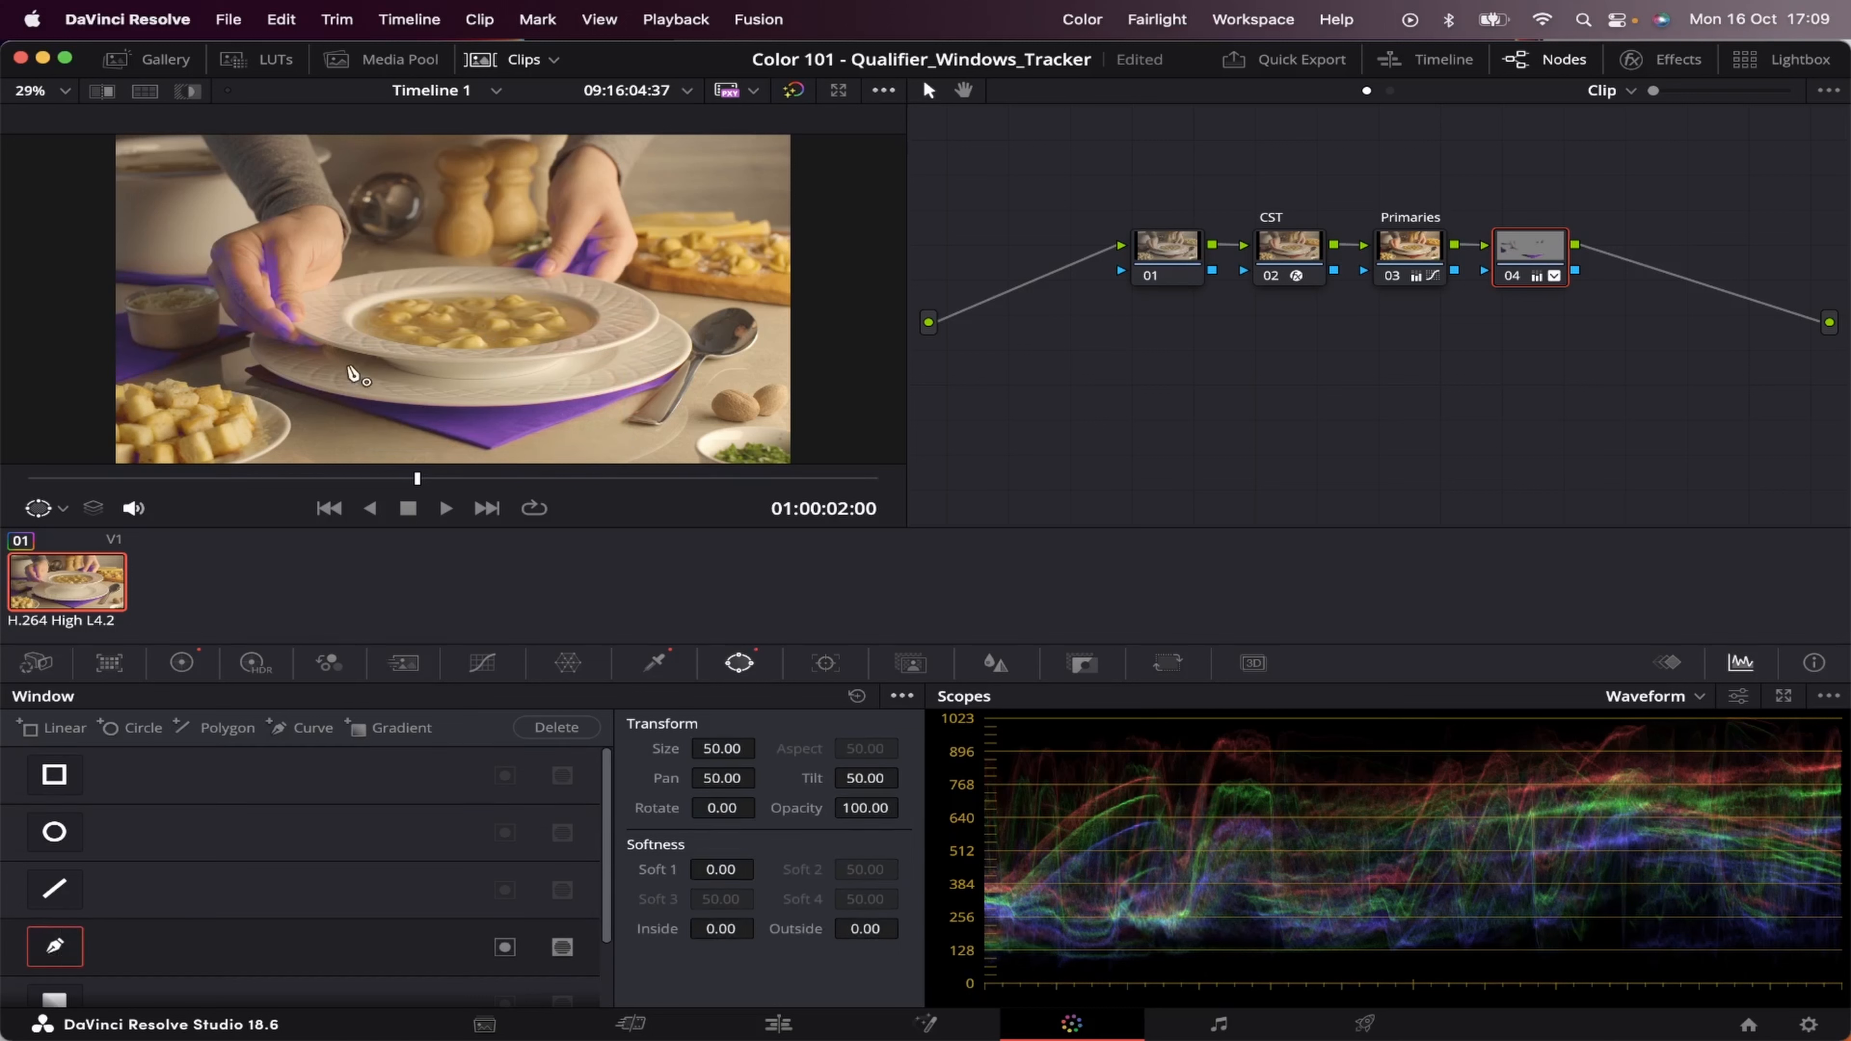
left_click(319, 368)
left_click(284, 356)
left_click(230, 359)
left_click(285, 408)
left_click(504, 456)
left_click(713, 378)
left_click(677, 353)
left_click(476, 381)
left_click(388, 375)
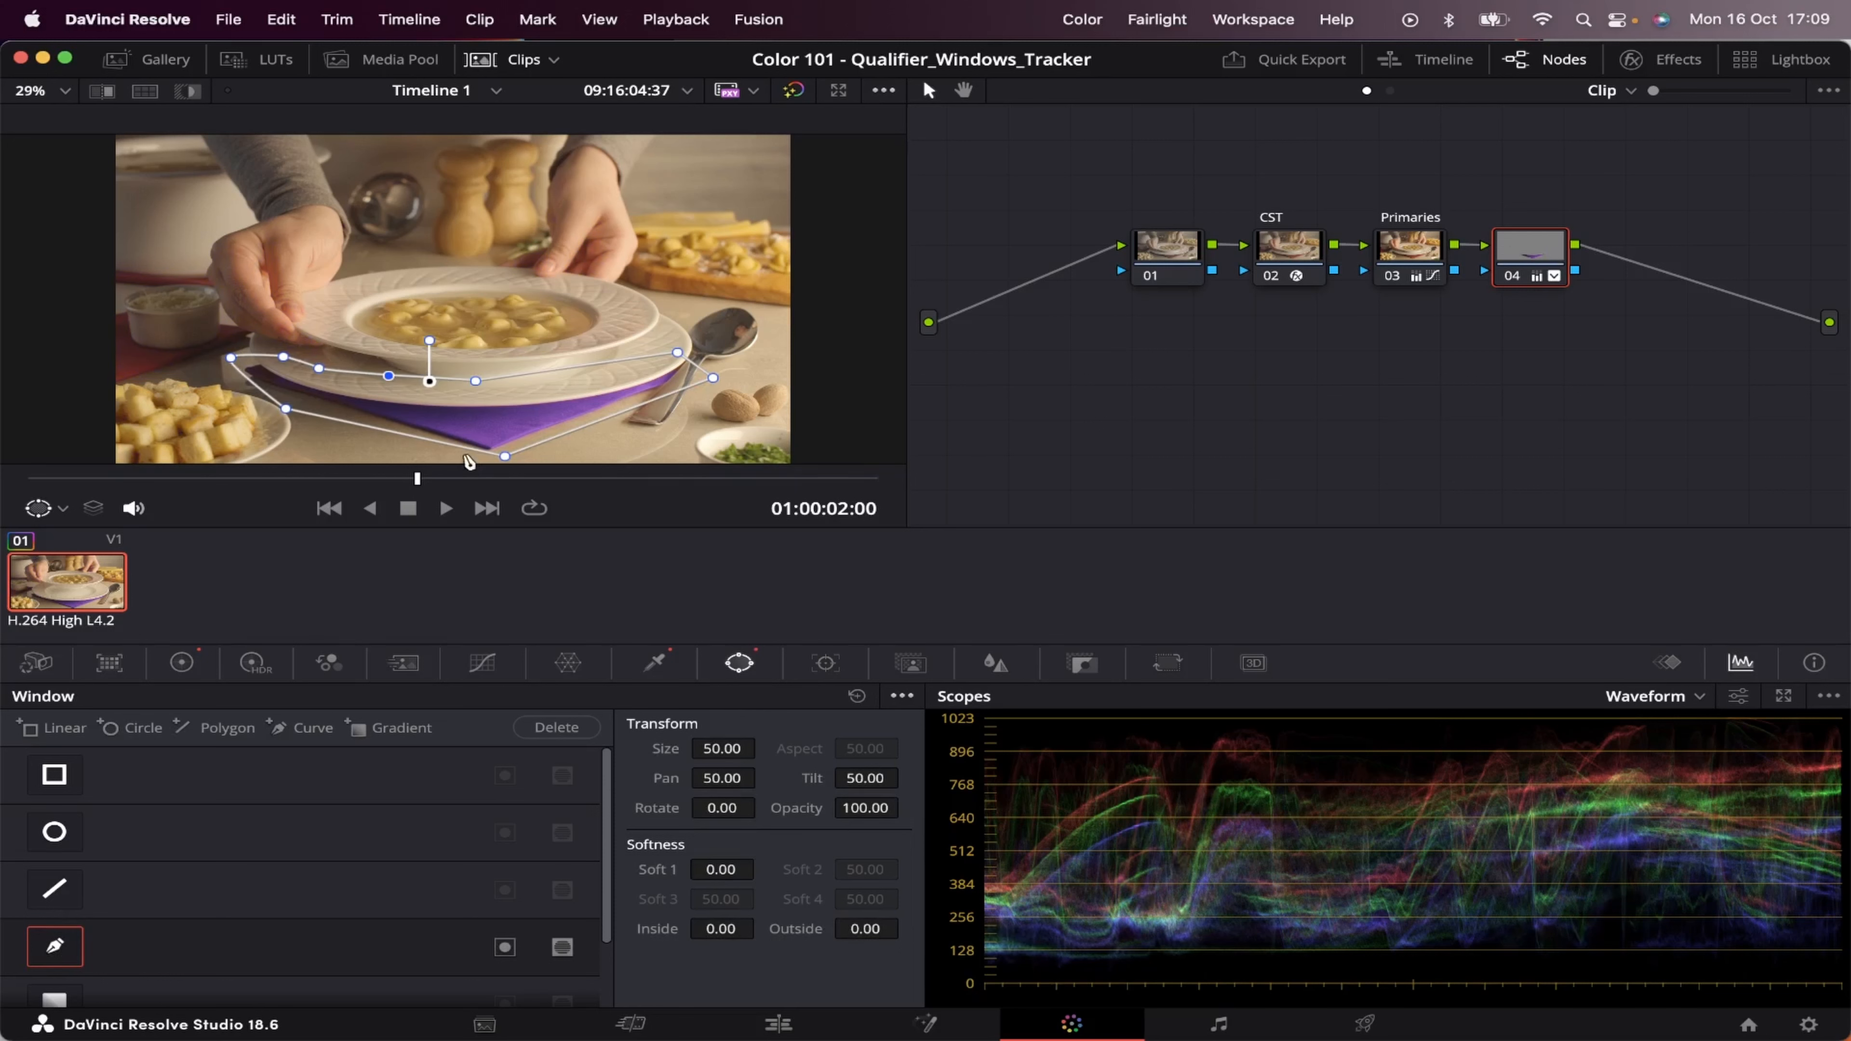
left_click_drag(505, 457, 494, 461)
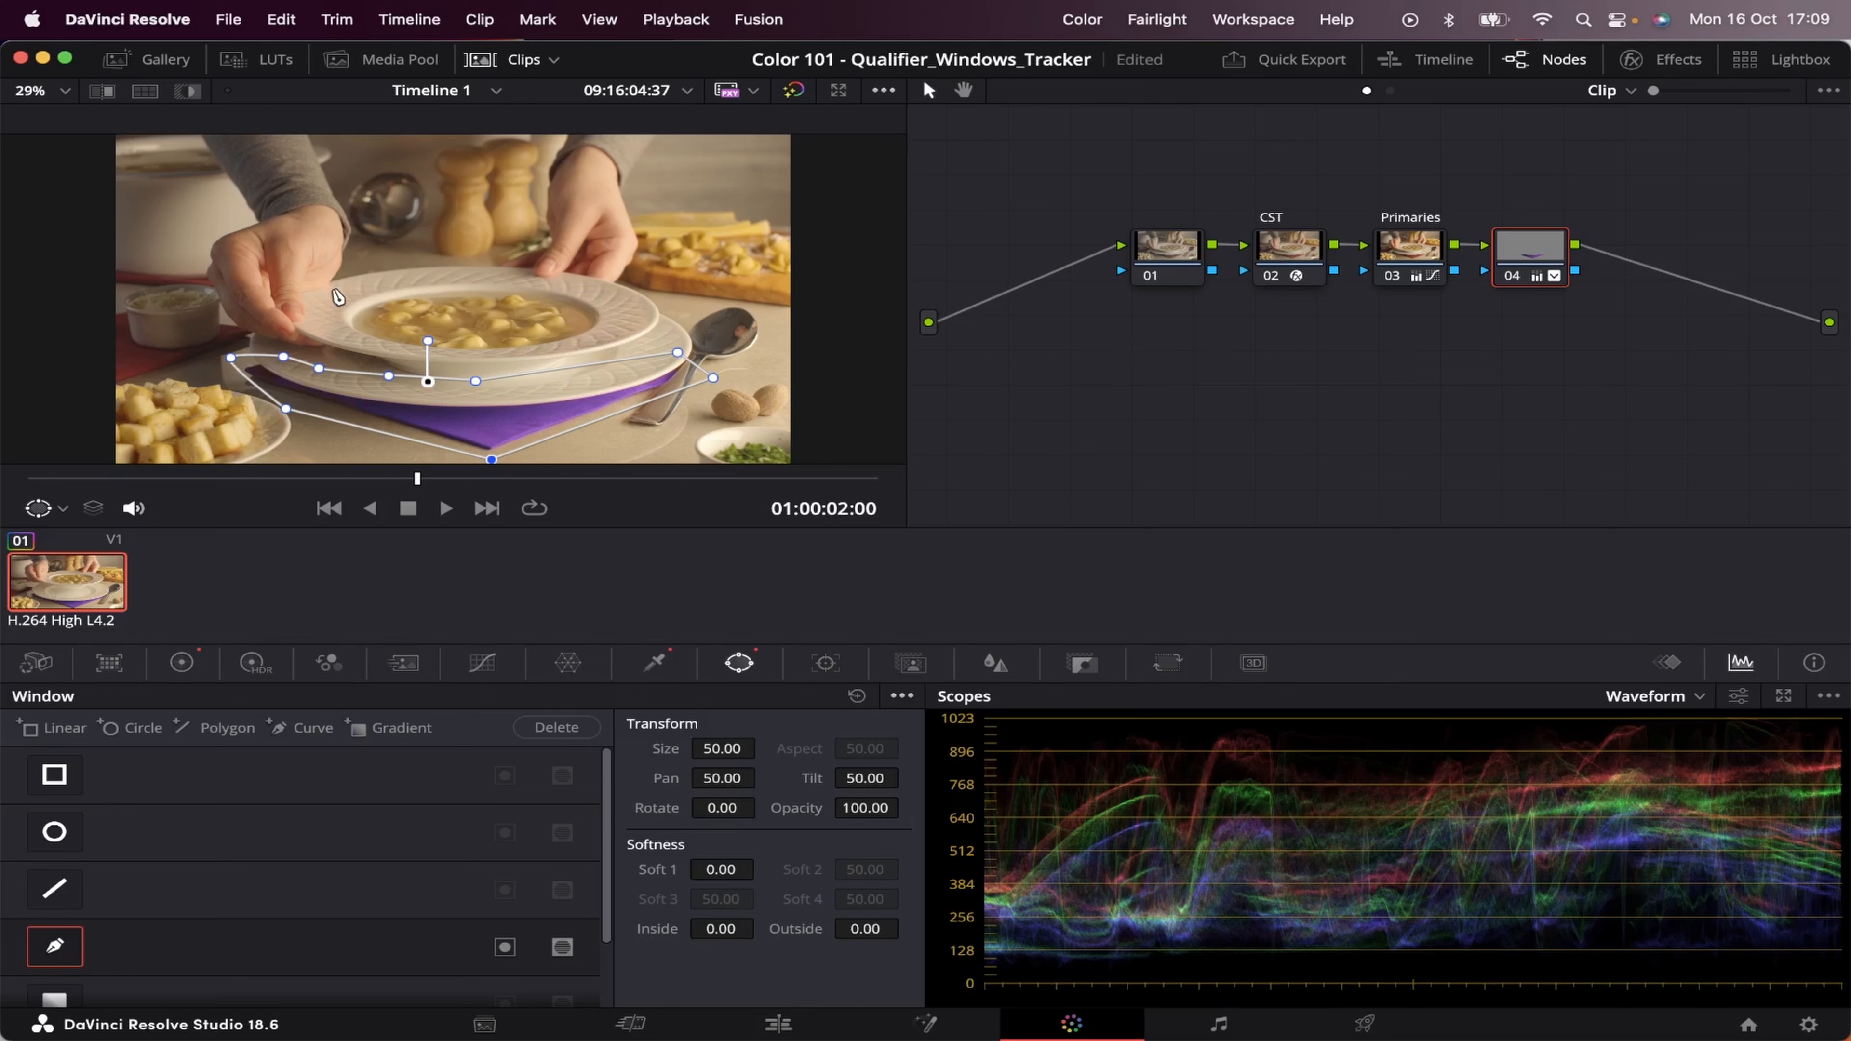
- Reset node 04's grade and sample the left hand's skin with the HSL qualifier in highlight view
right_click(1534, 252)
left_click(1589, 267)
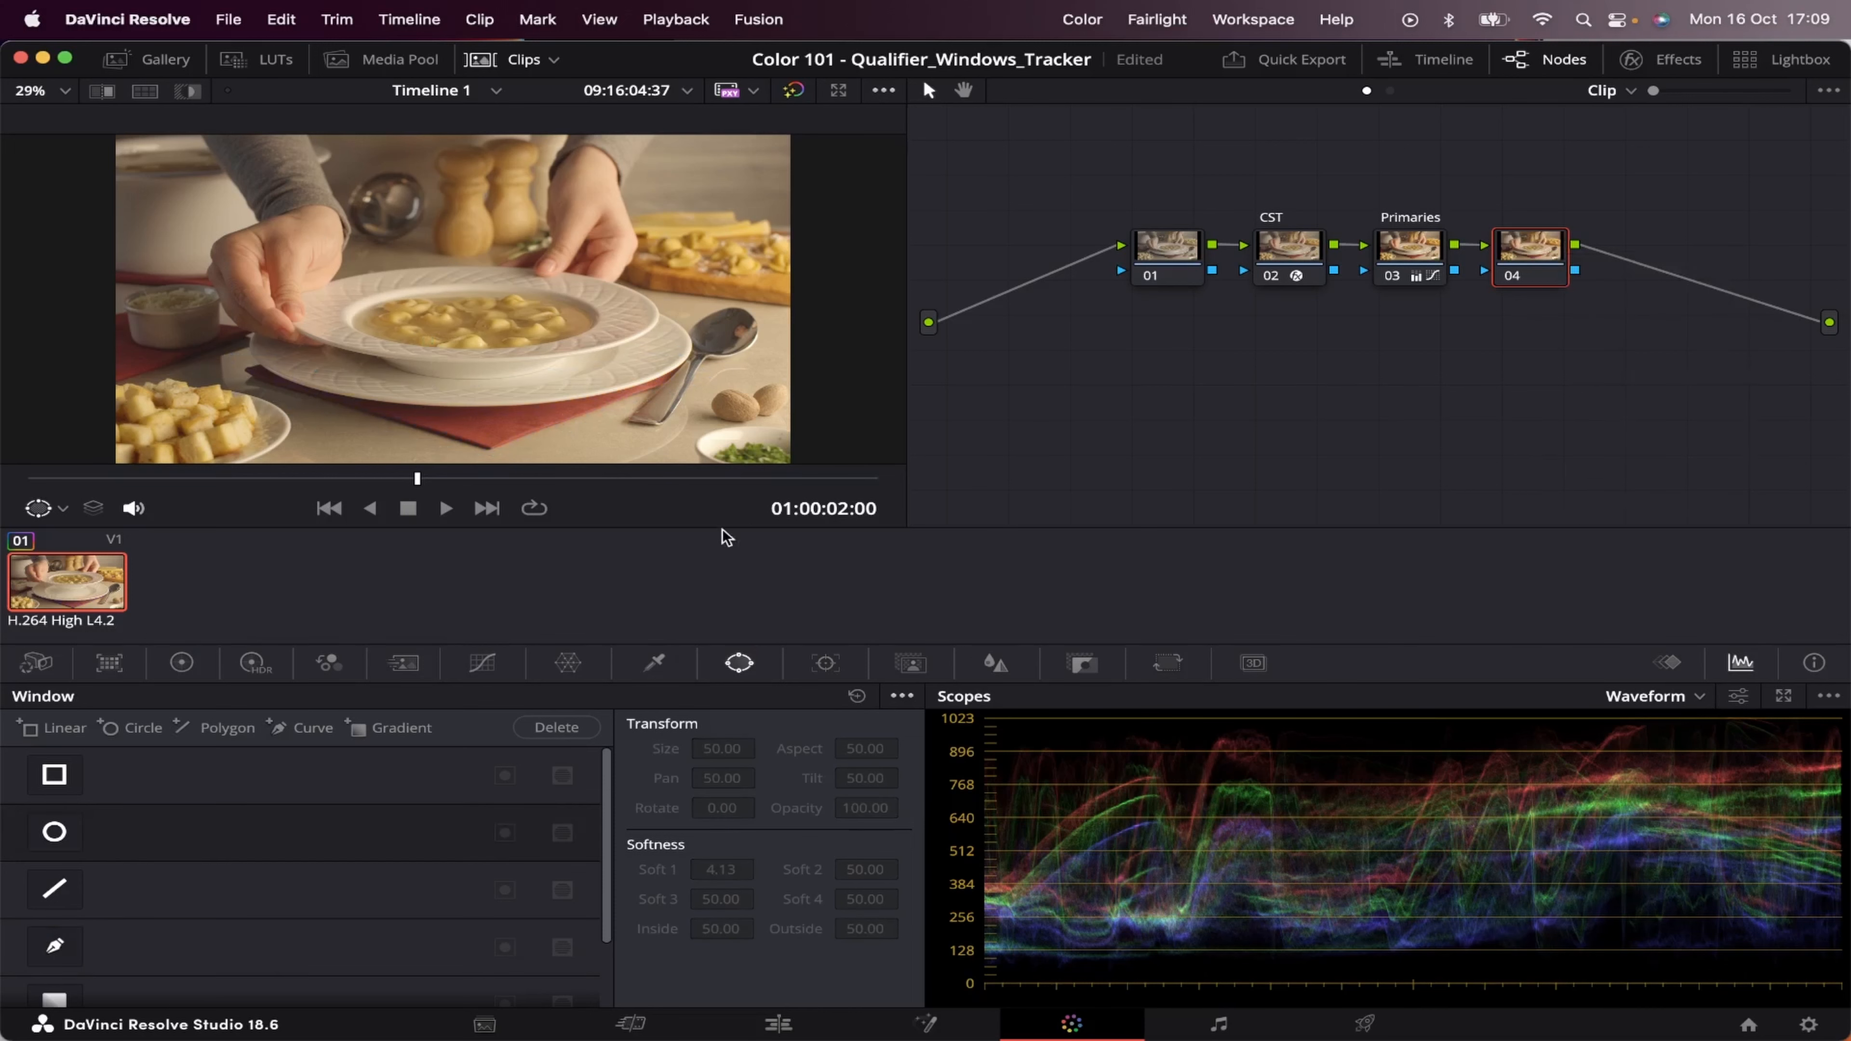
left_click(654, 663)
left_click(188, 91)
mouse_move(332, 222)
left_mouse_down()
mouse_move(255, 255)
mouse_move(271, 310)
left_mouse_up()
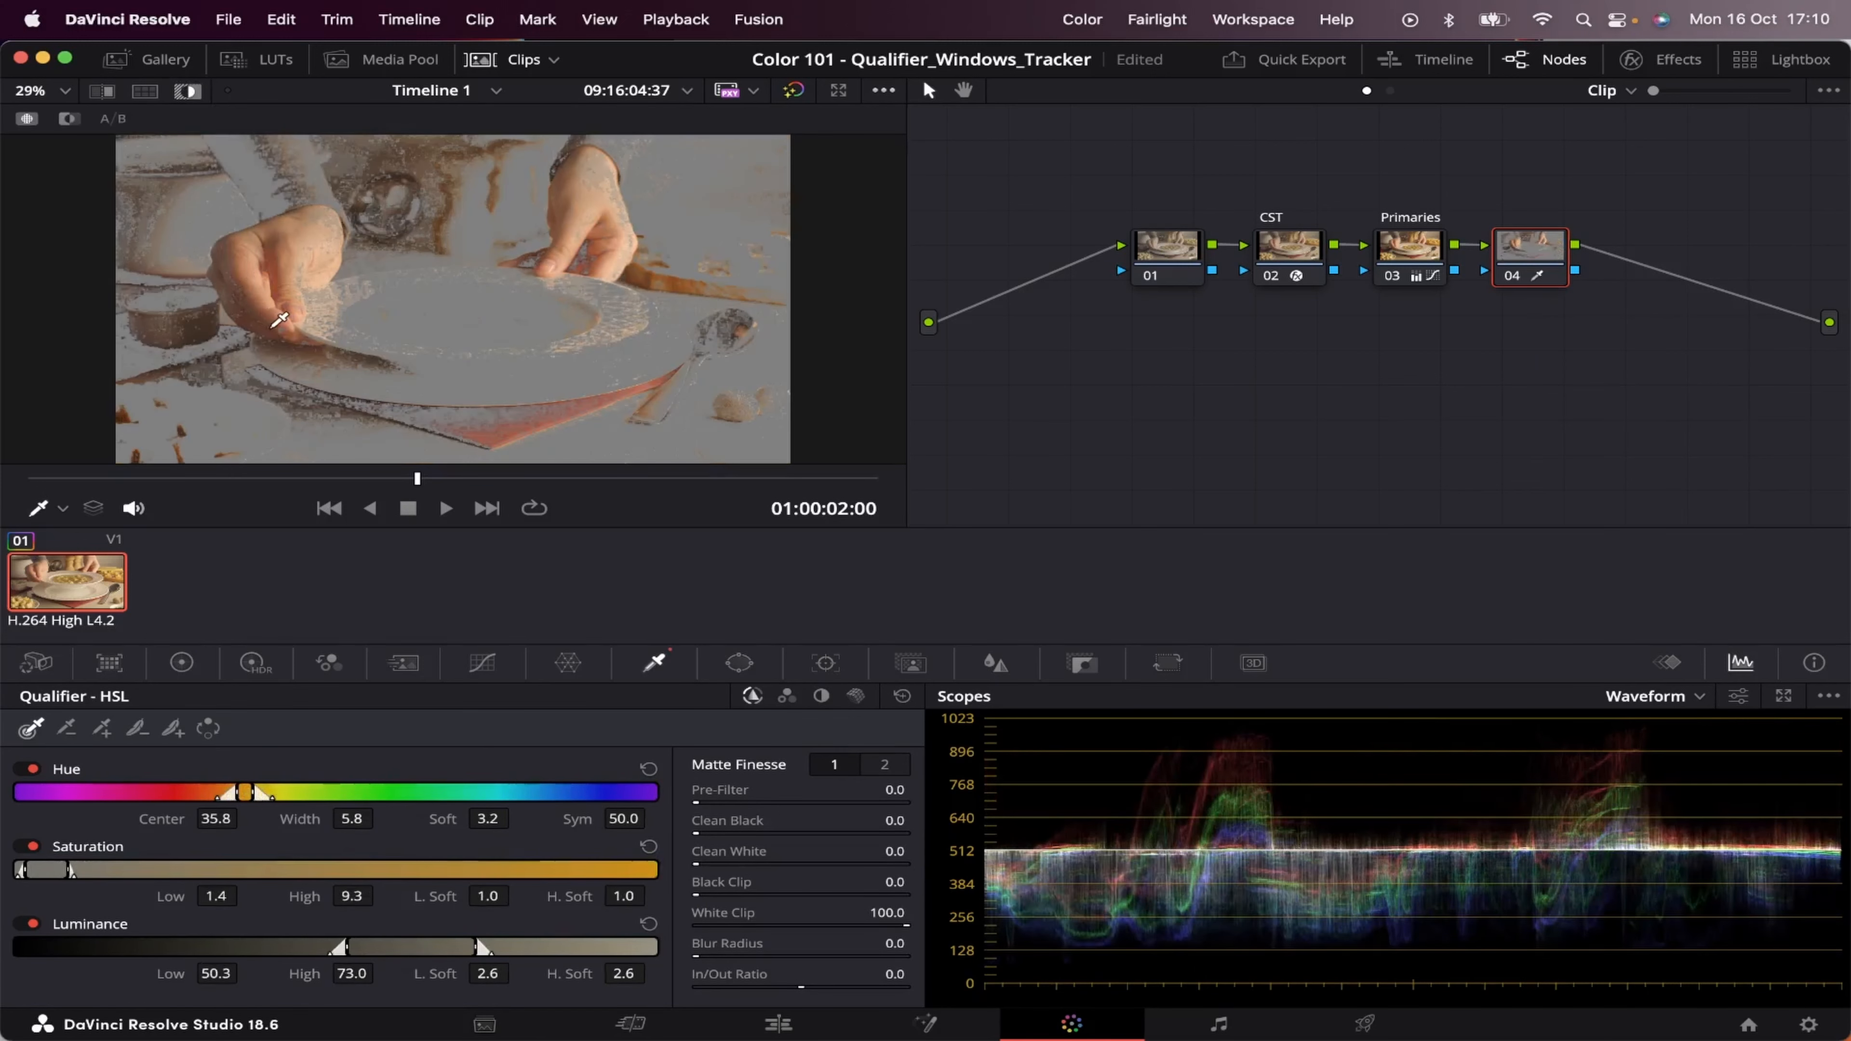
- Add a circle window and place it over the left hand at pan 38.52 and tilt 52.21
left_click(739, 662)
left_click(54, 834)
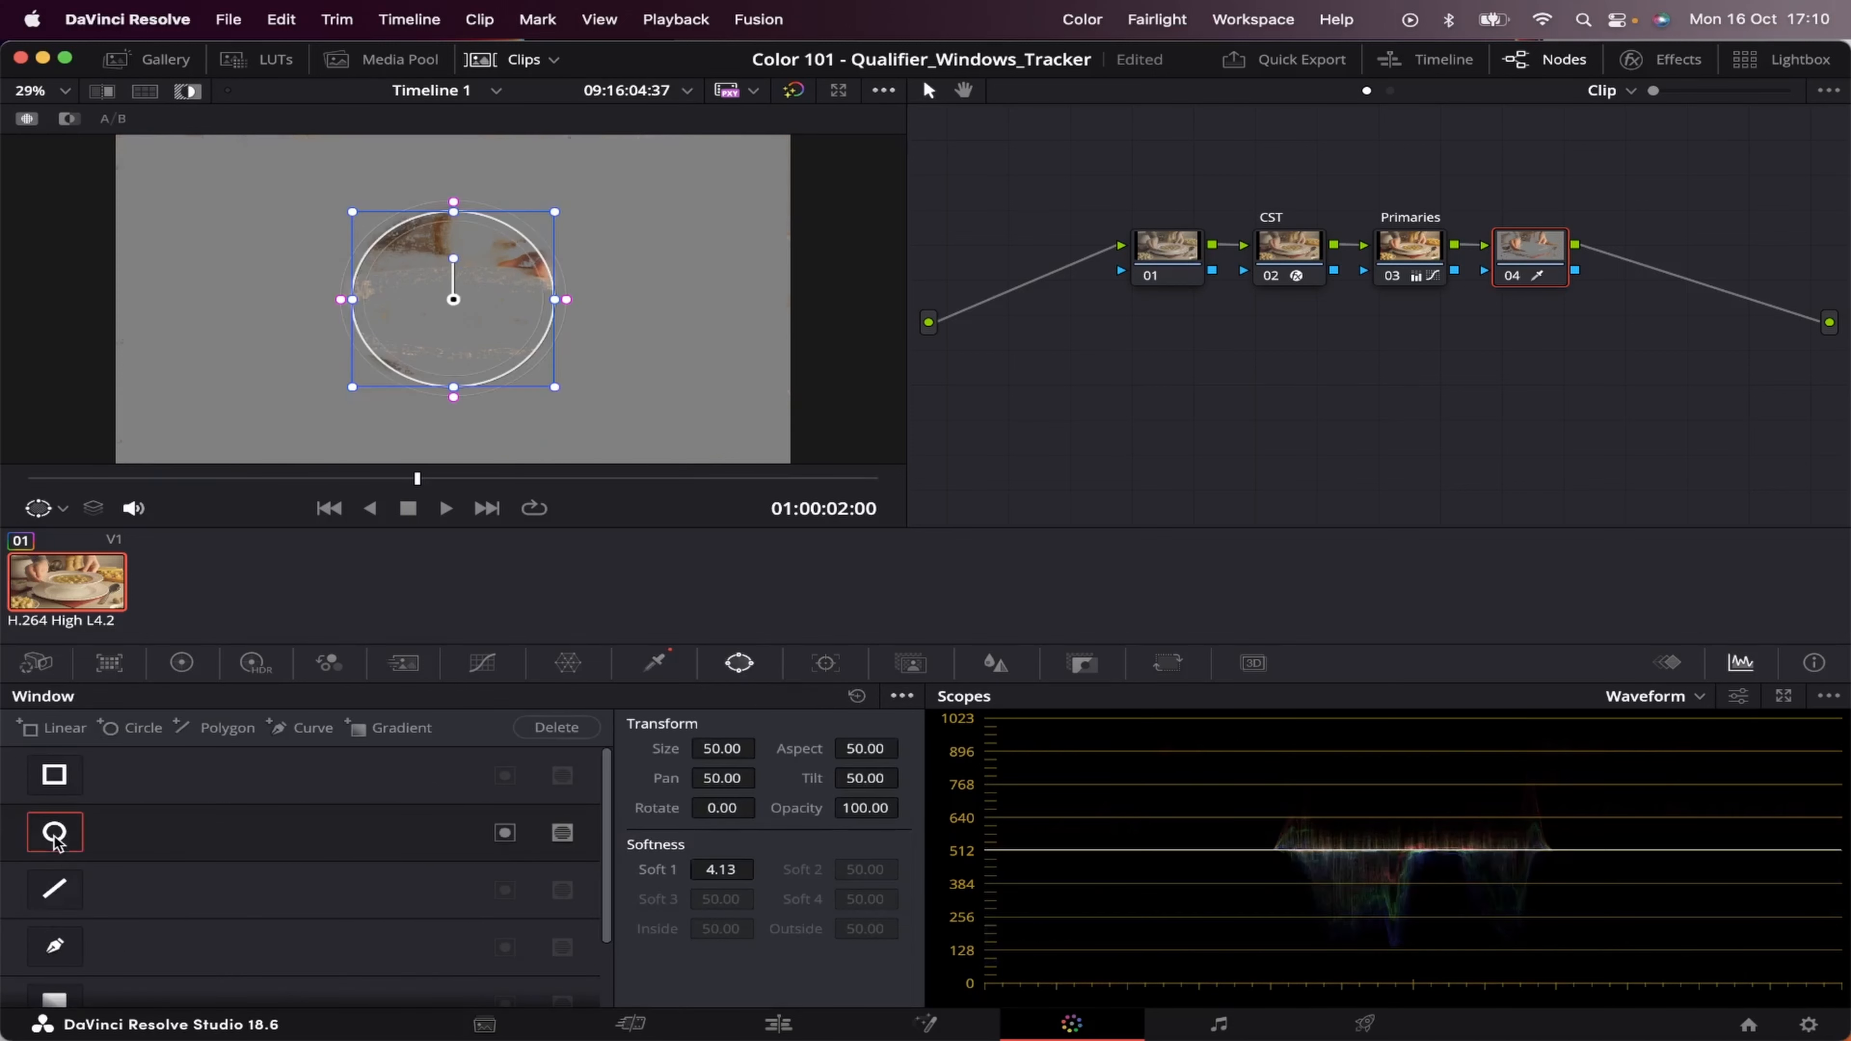
left_click_drag(453, 299, 286, 278)
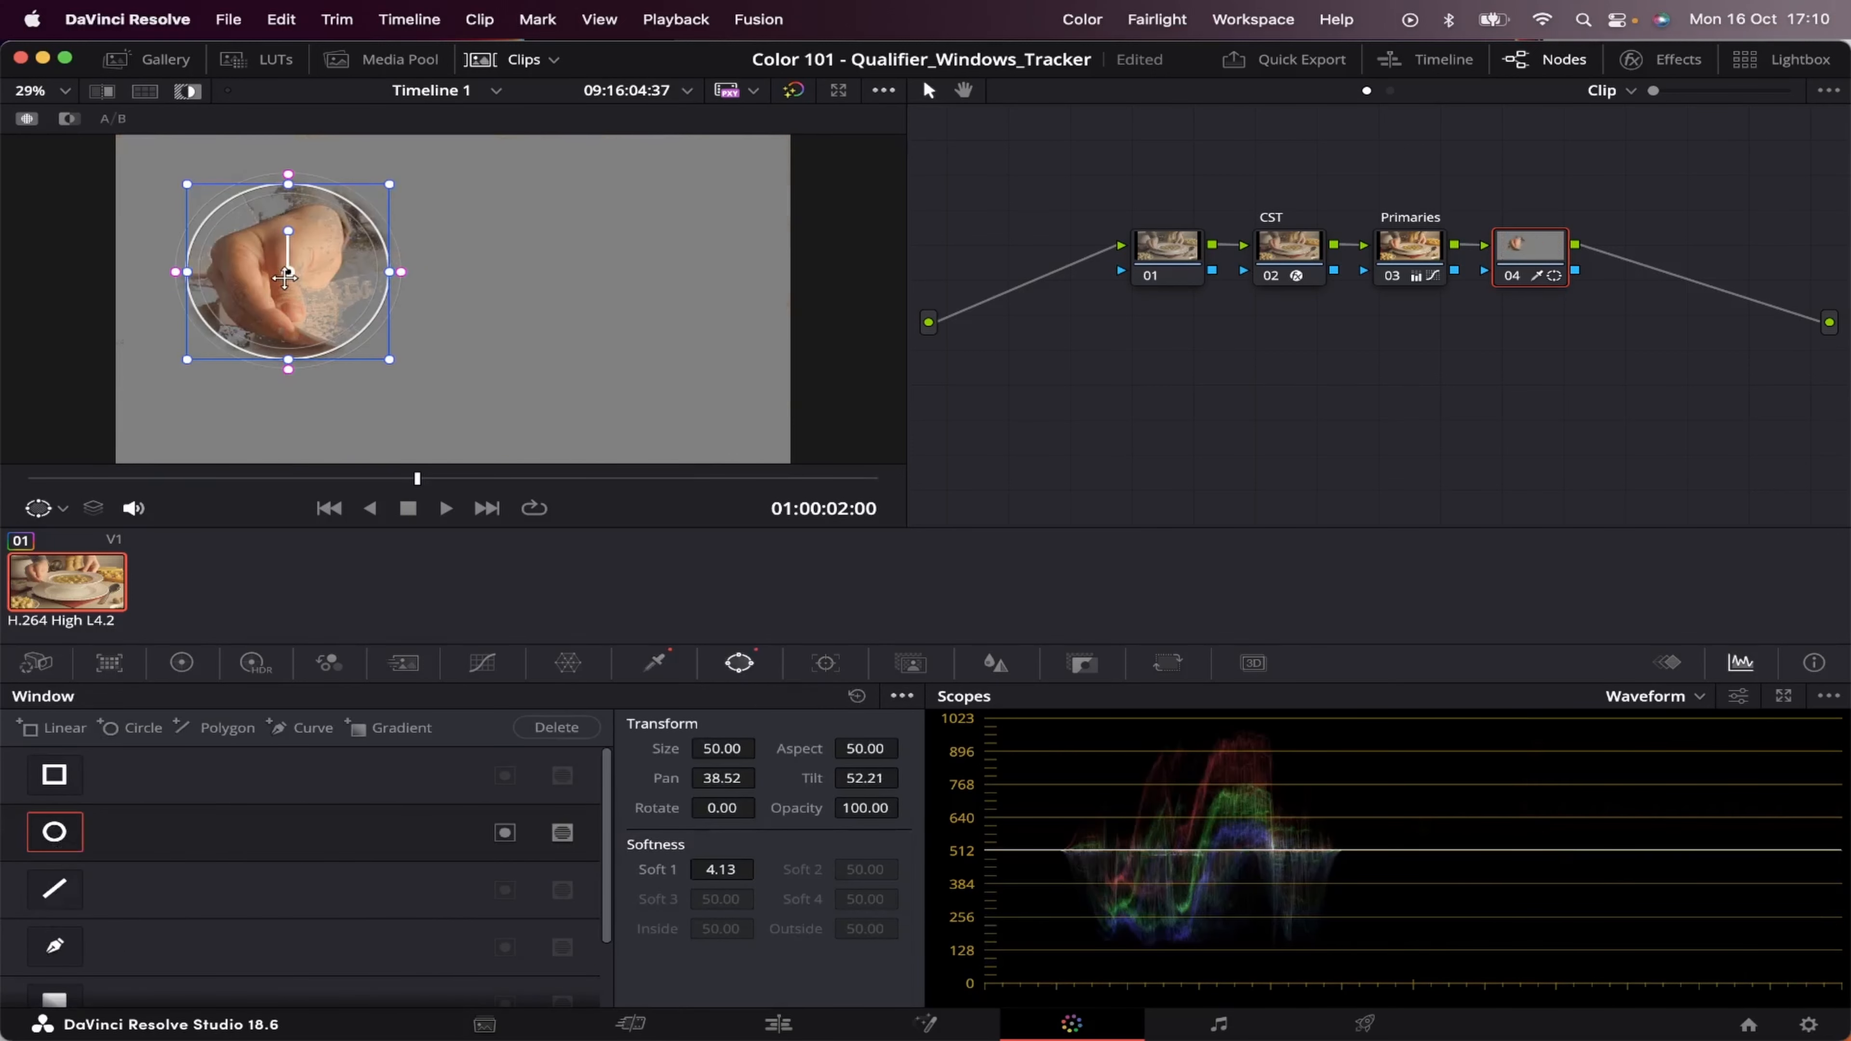
- Widen the hue range of the HSL qualifier on the left hand's skin
left_click(655, 662)
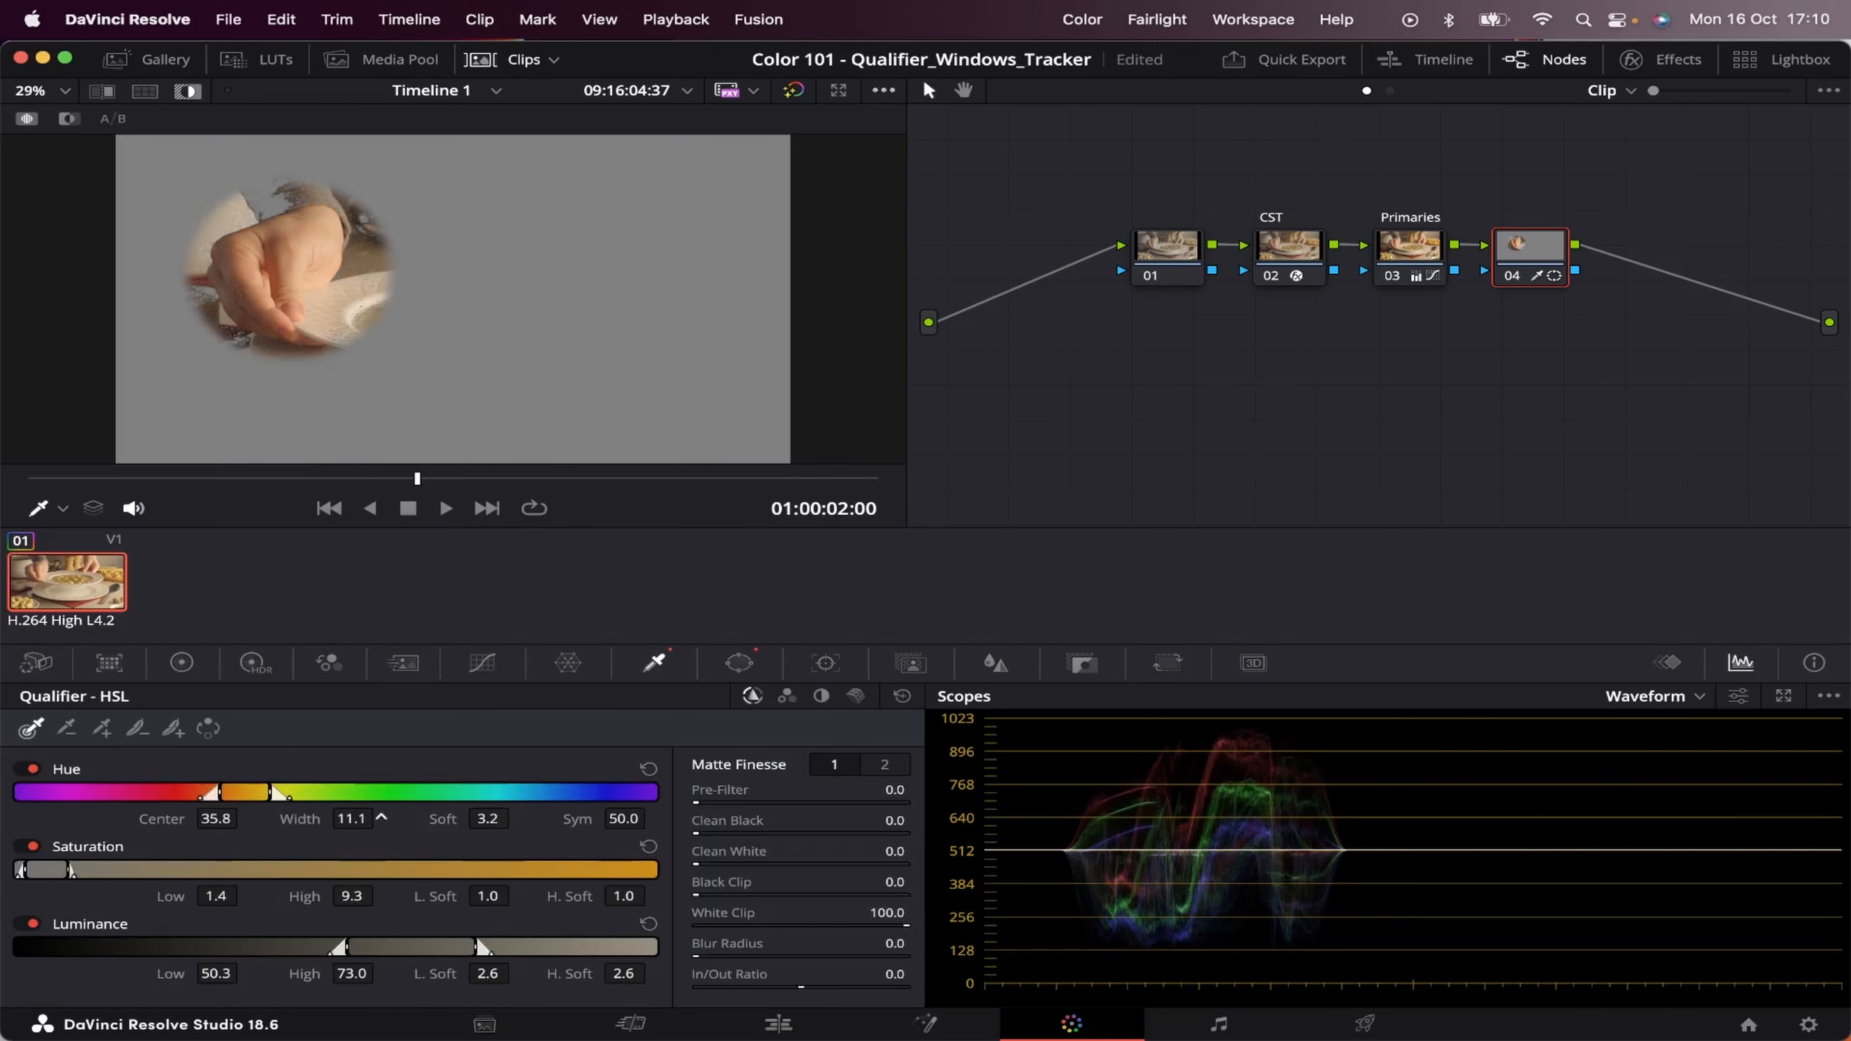
mouse_move(380, 818)
left_mouse_down()
mouse_move(364, 818)
mouse_move(380, 817)
left_mouse_up()
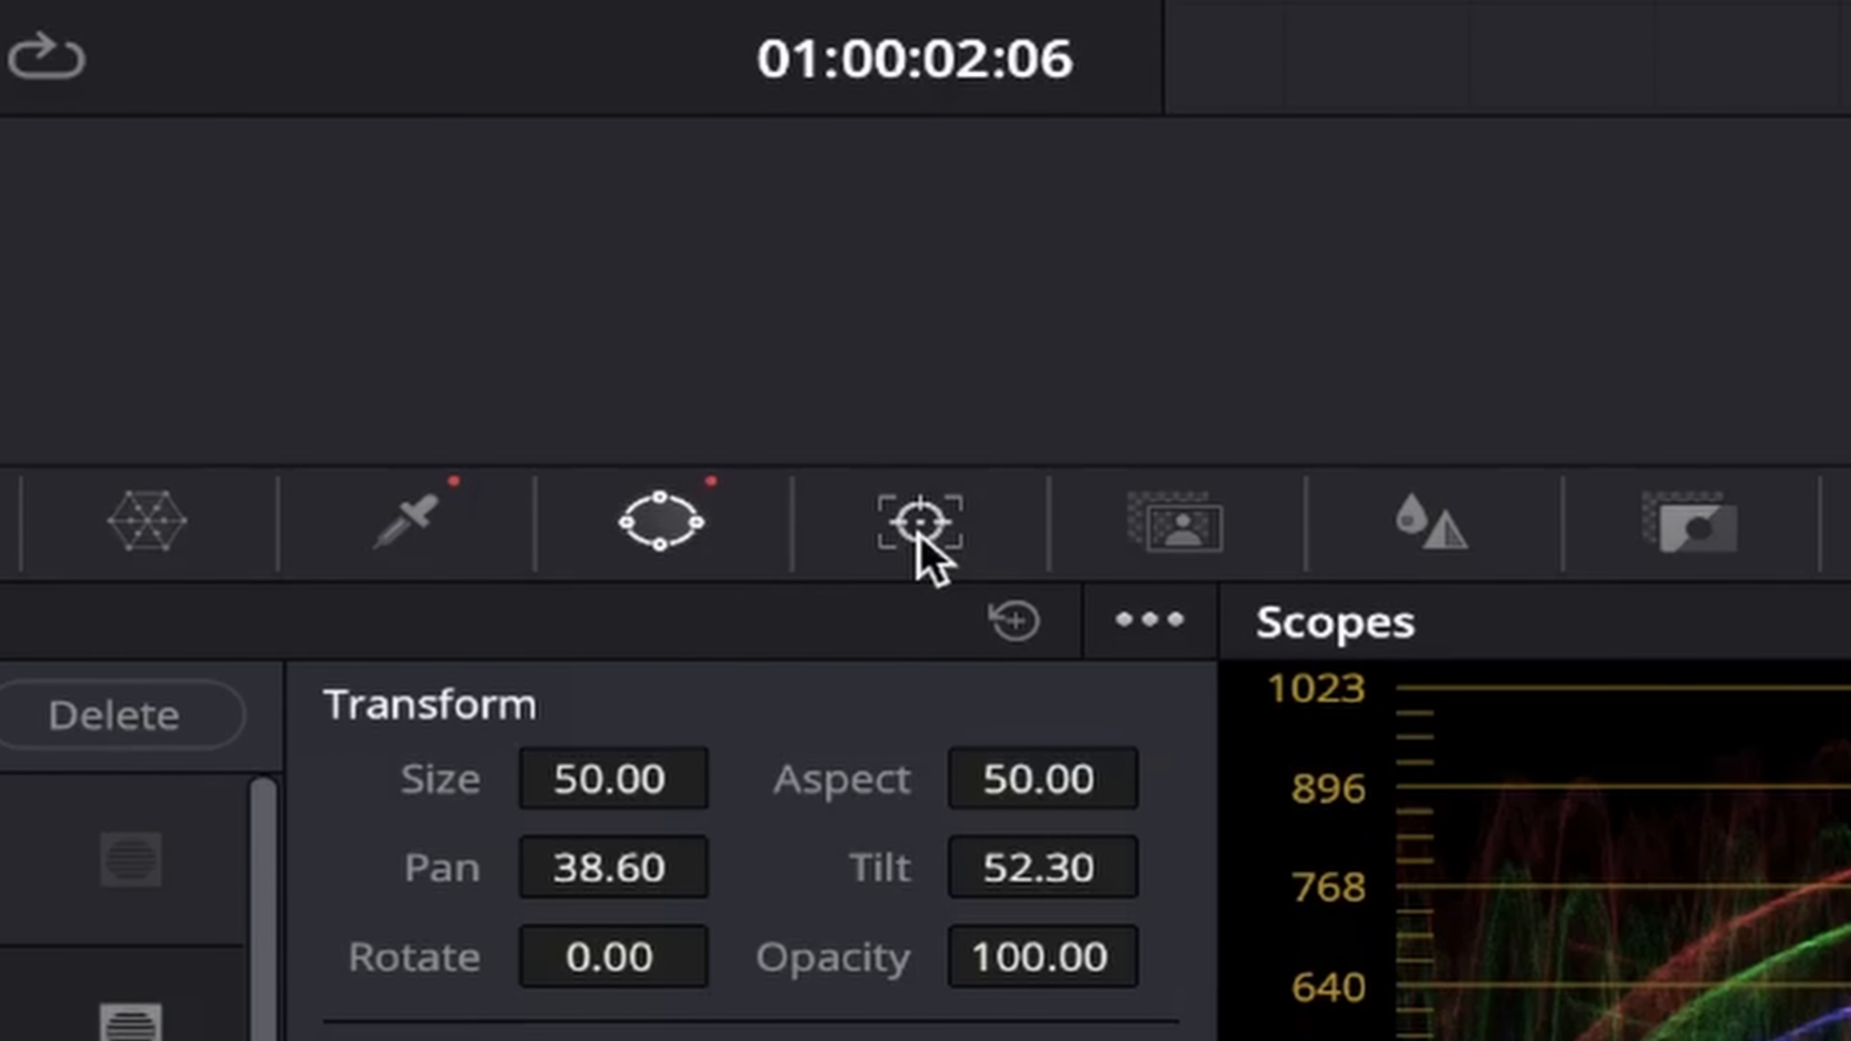
- Track the hand's circle window forward and in reverse through the clip with the Cloud Tracker, keeping pan, tilt, zoom, rotate and 3D enabled
left_click(921, 524)
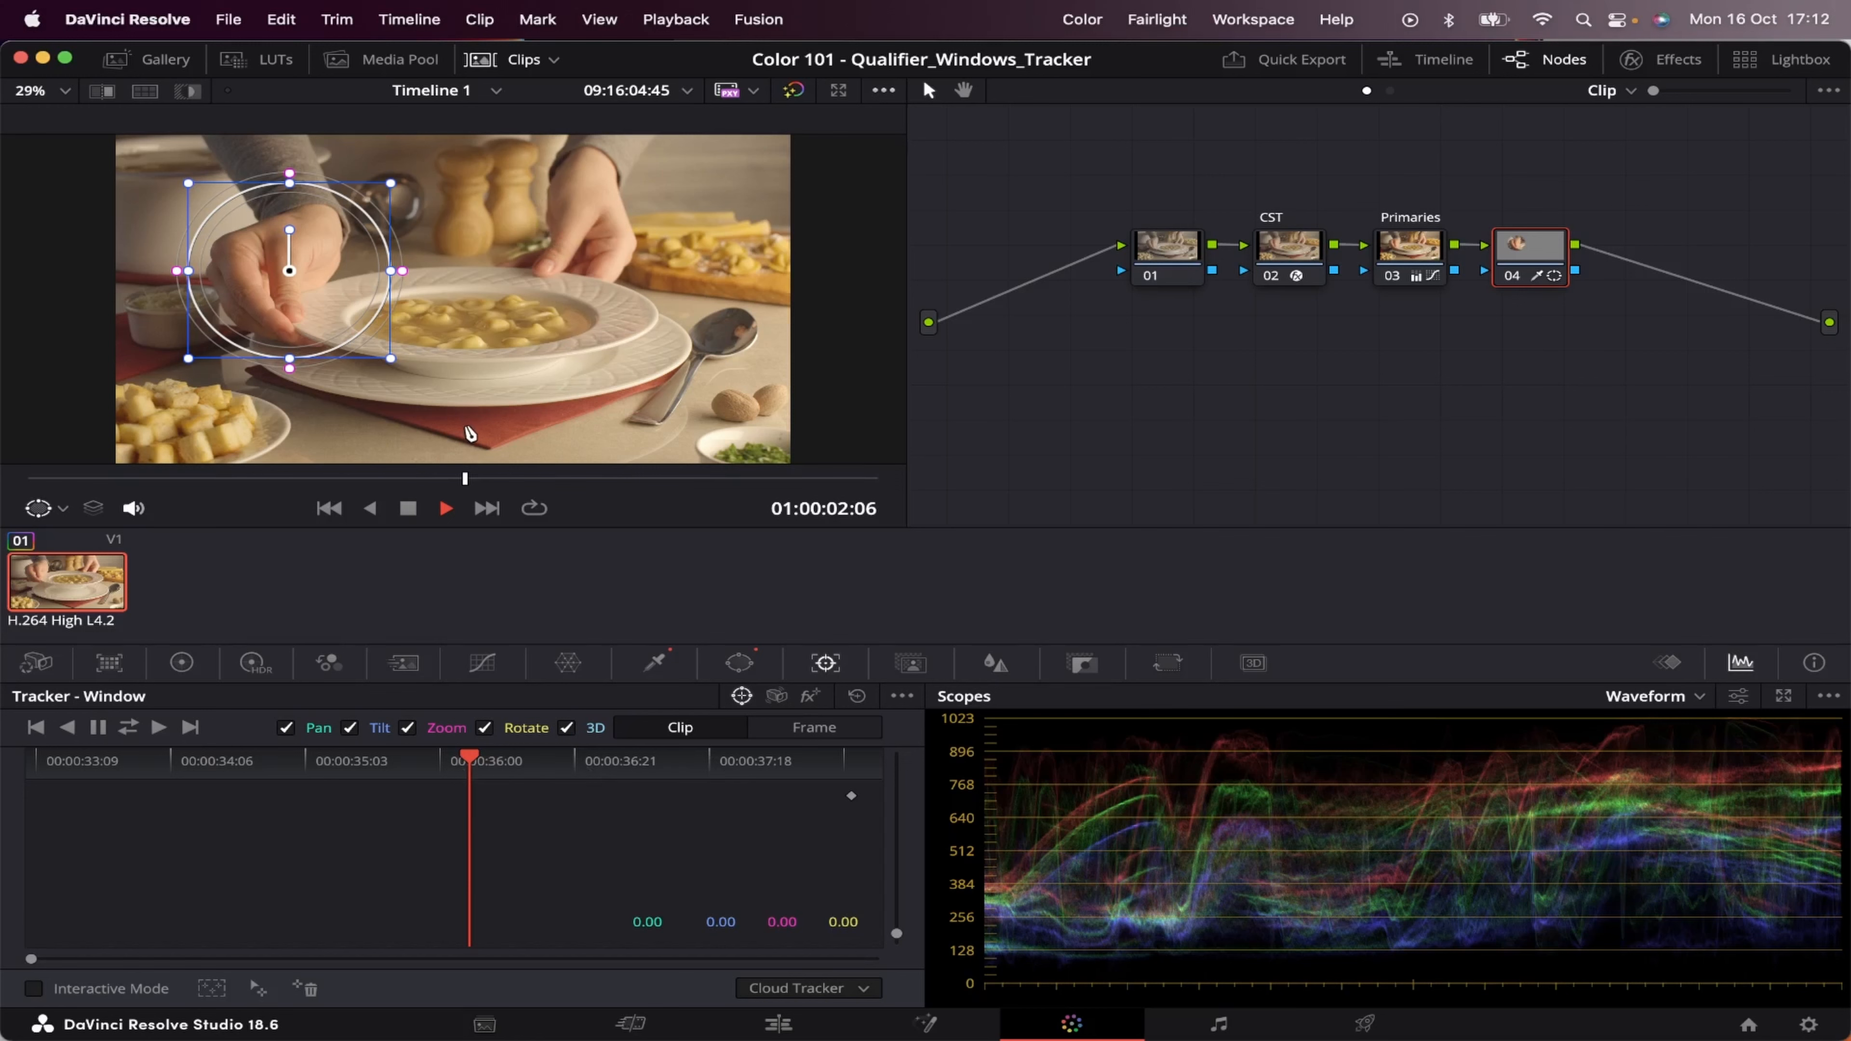
left_click(128, 727)
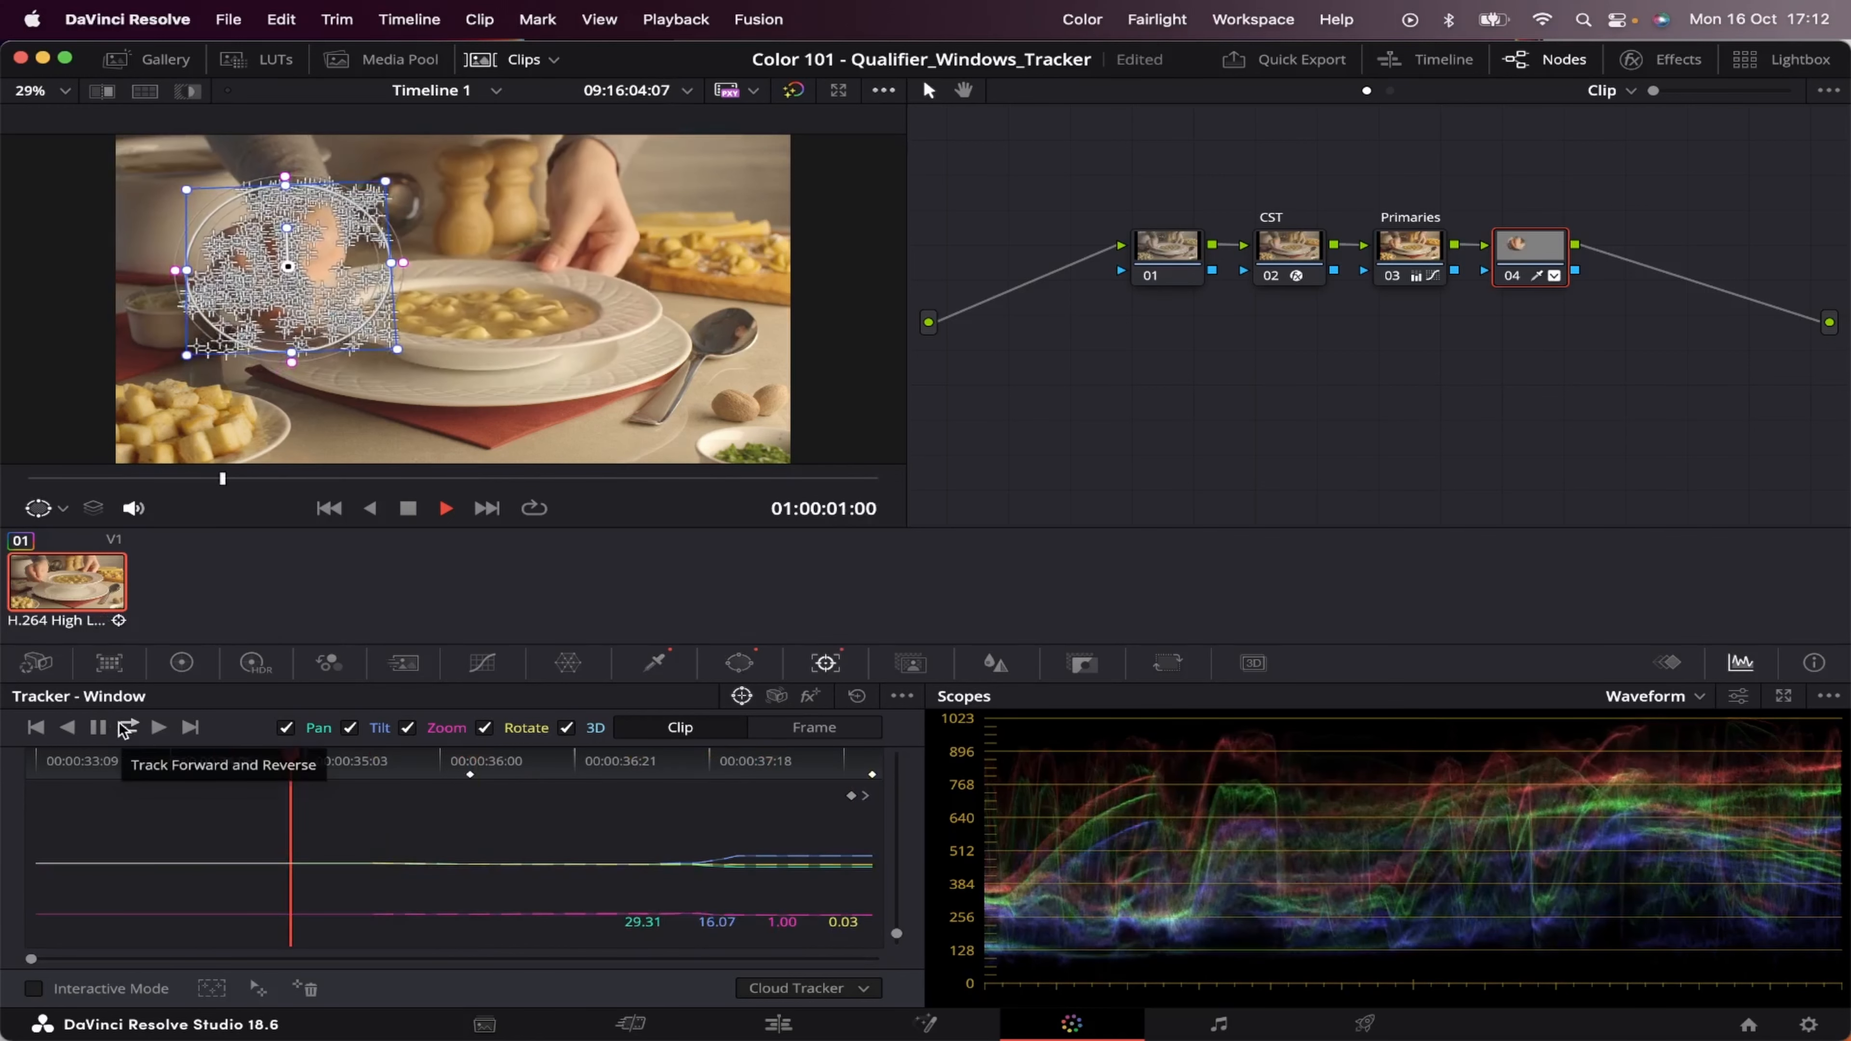
- From 01:00:03:17, reposition the circle window frame by frame in Frame mode until the hand leaves the shot, and return the tracker to Clip mode
left_click_drag(109, 479, 750, 482)
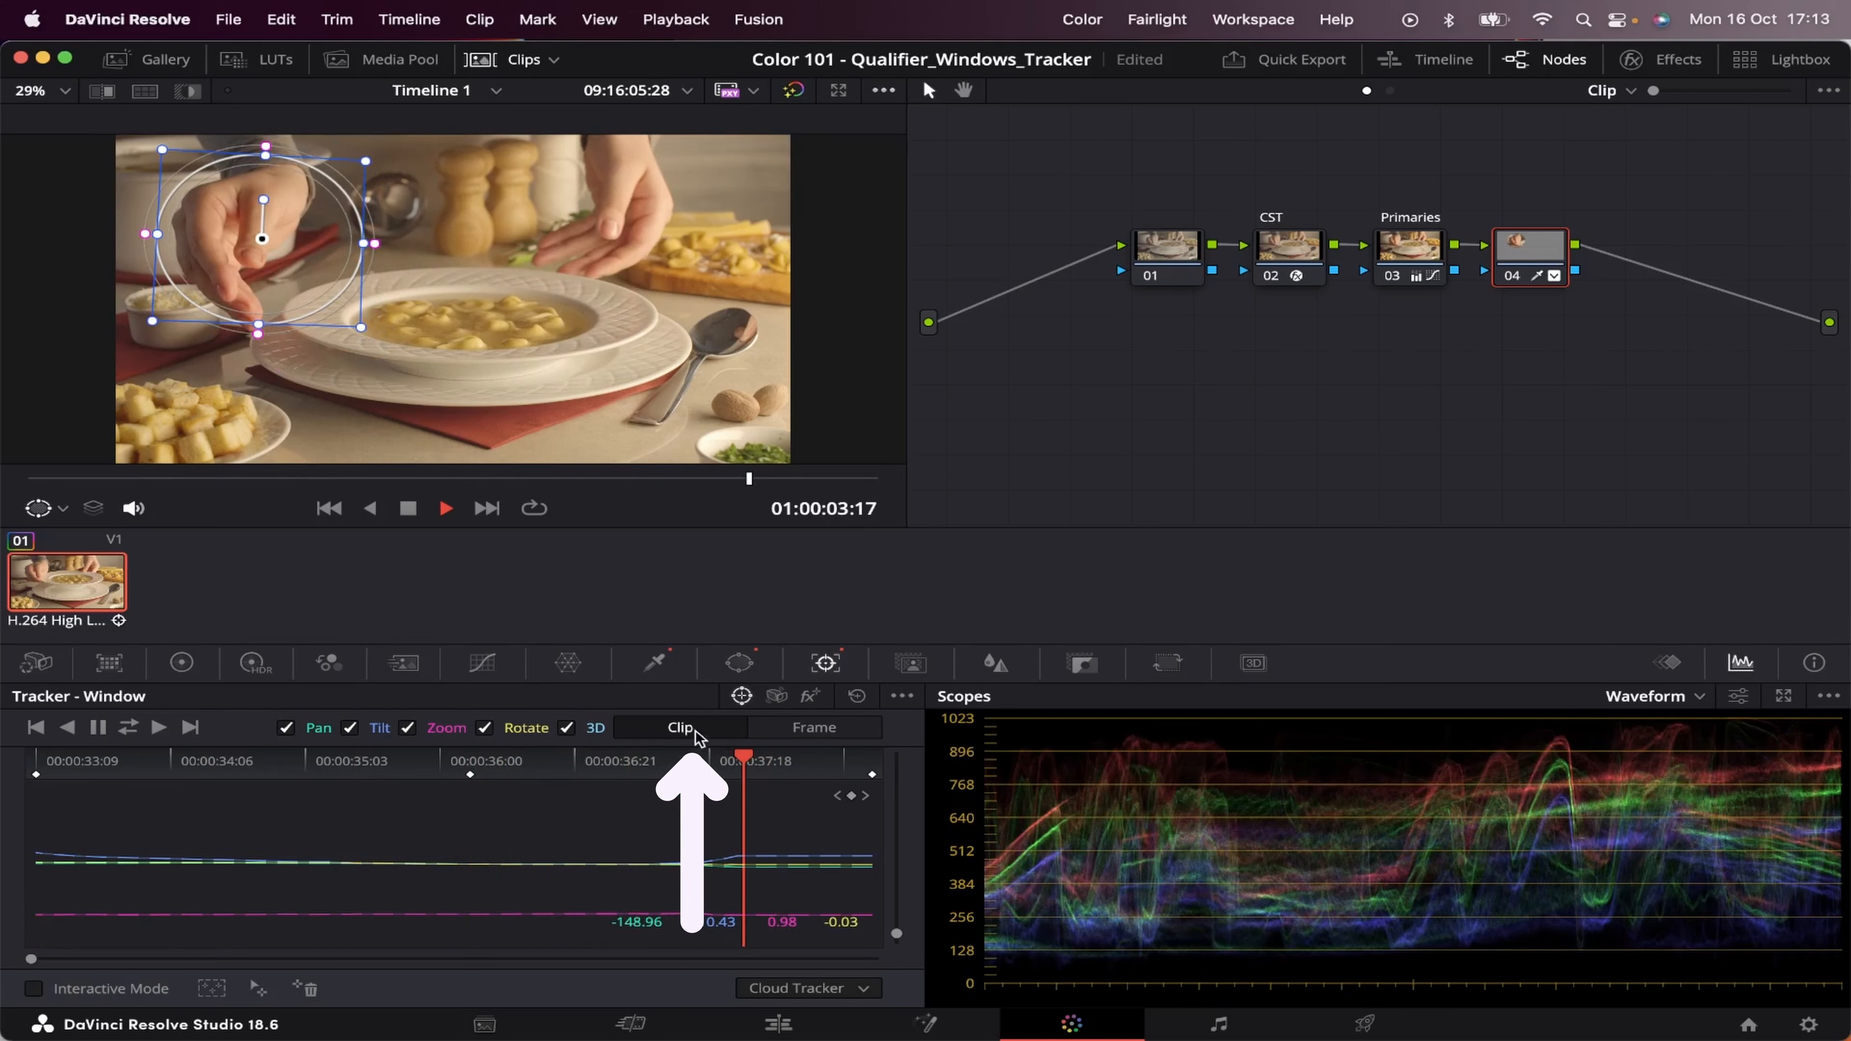
left_click(840, 732)
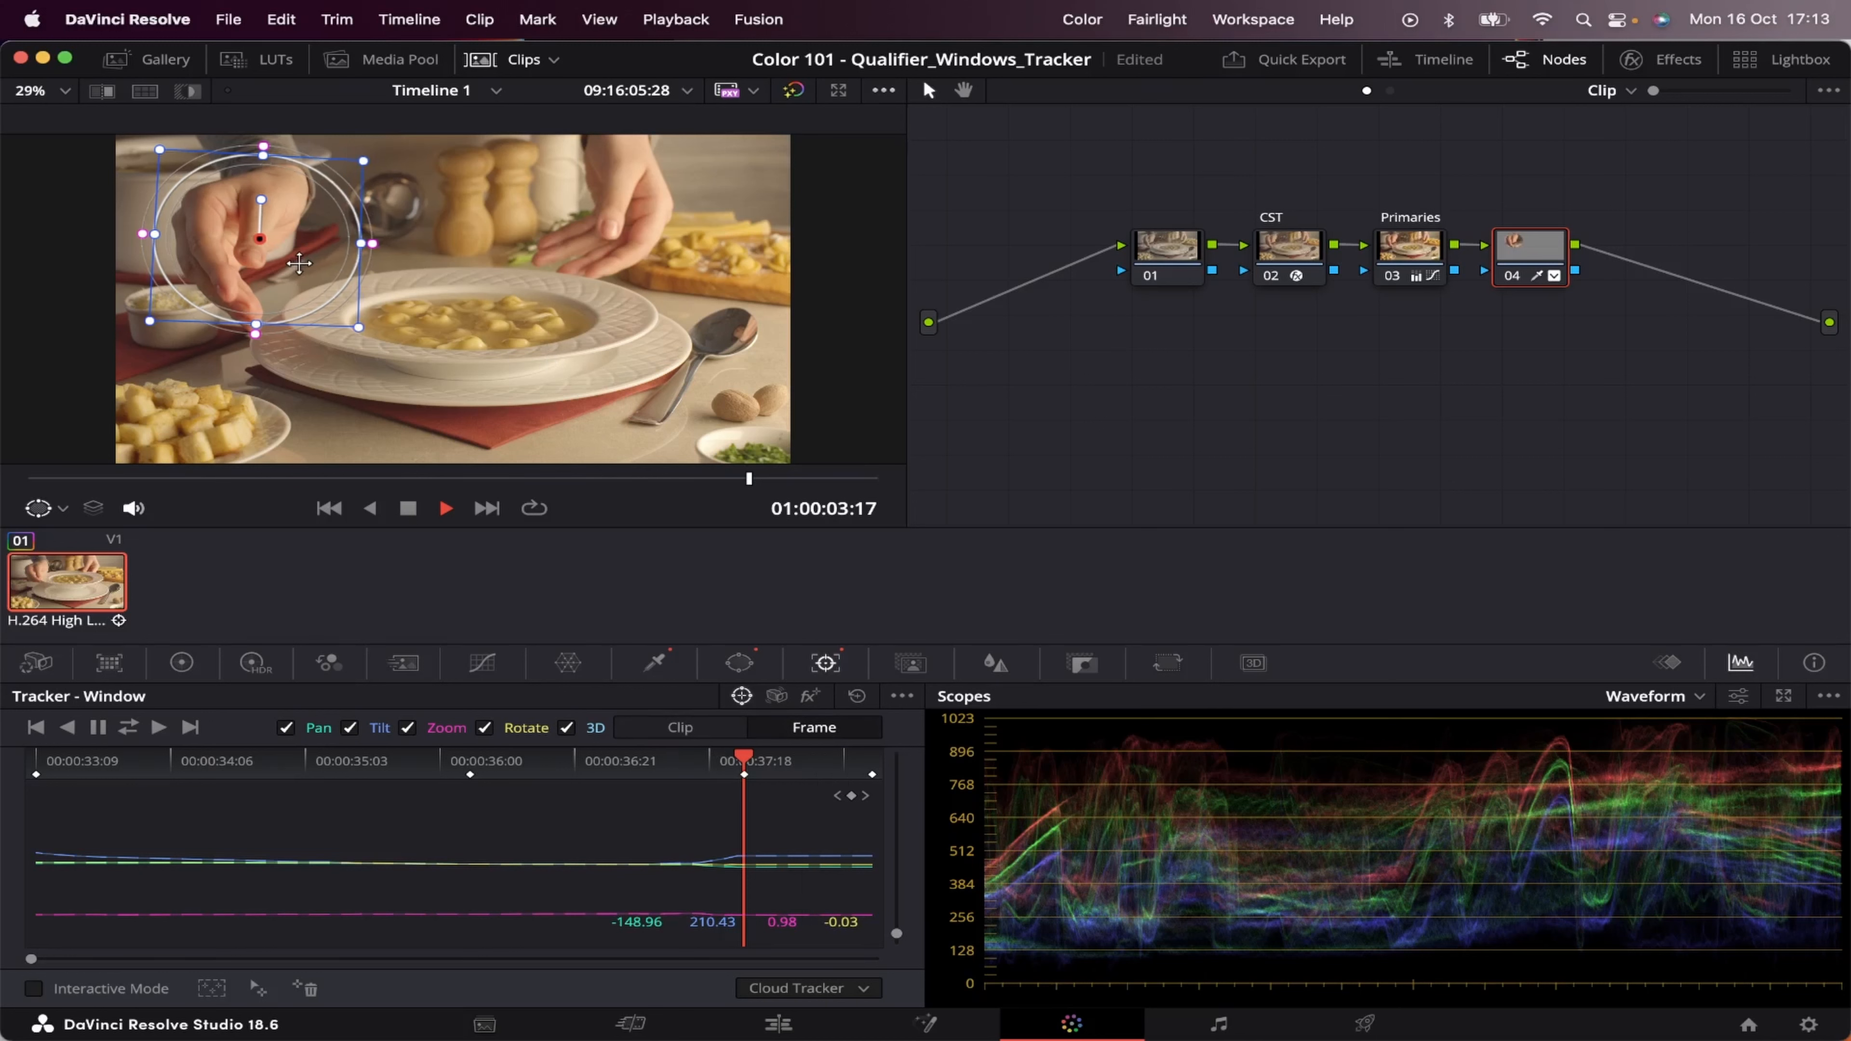
key("Right")
left_click_drag(299, 263, 239, 246)
key("Right")
key("Right")
key("Right")
key("Right")
key("Right")
key("Right")
key("Right")
key("Right")
key("Right")
key("Right")
key("Right")
key("Right")
left_click_drag(239, 246, 341, 344)
key("Right")
key("Right")
key("Right")
key("Right")
left_click_drag(59, 763, 853, 765)
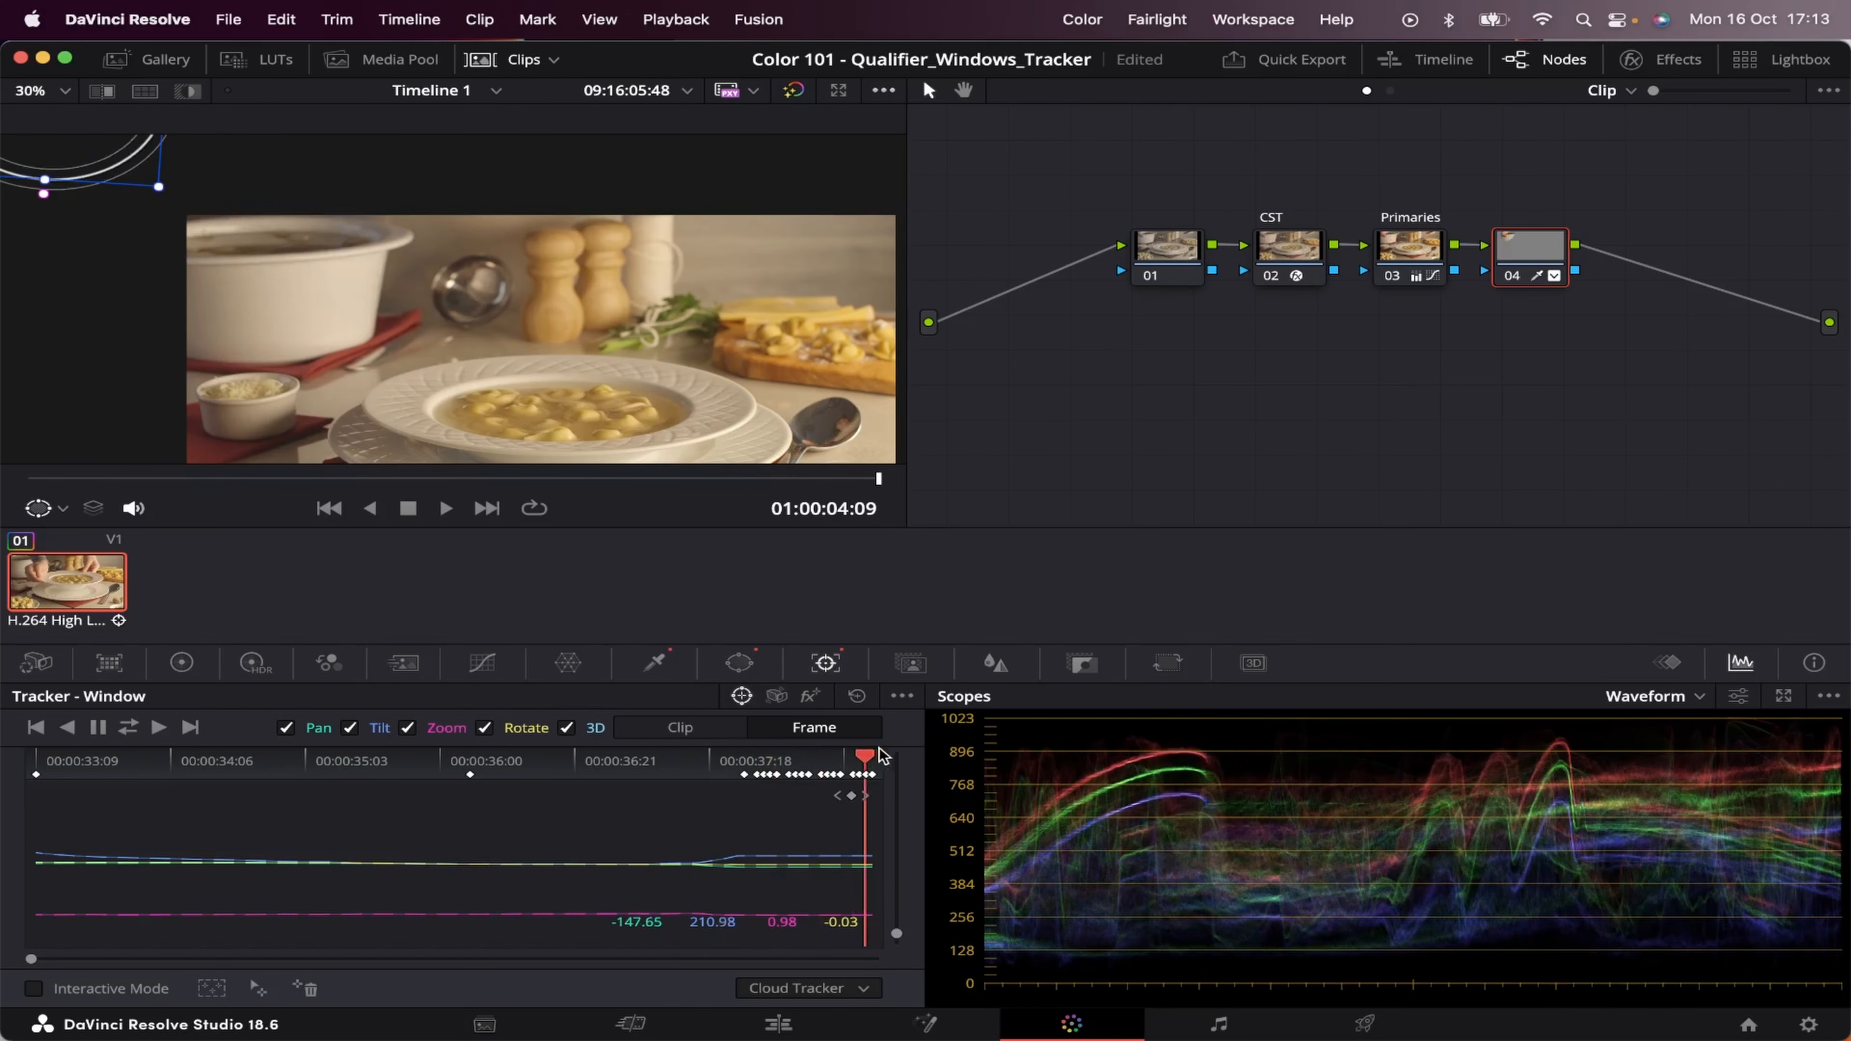
left_click(689, 729)
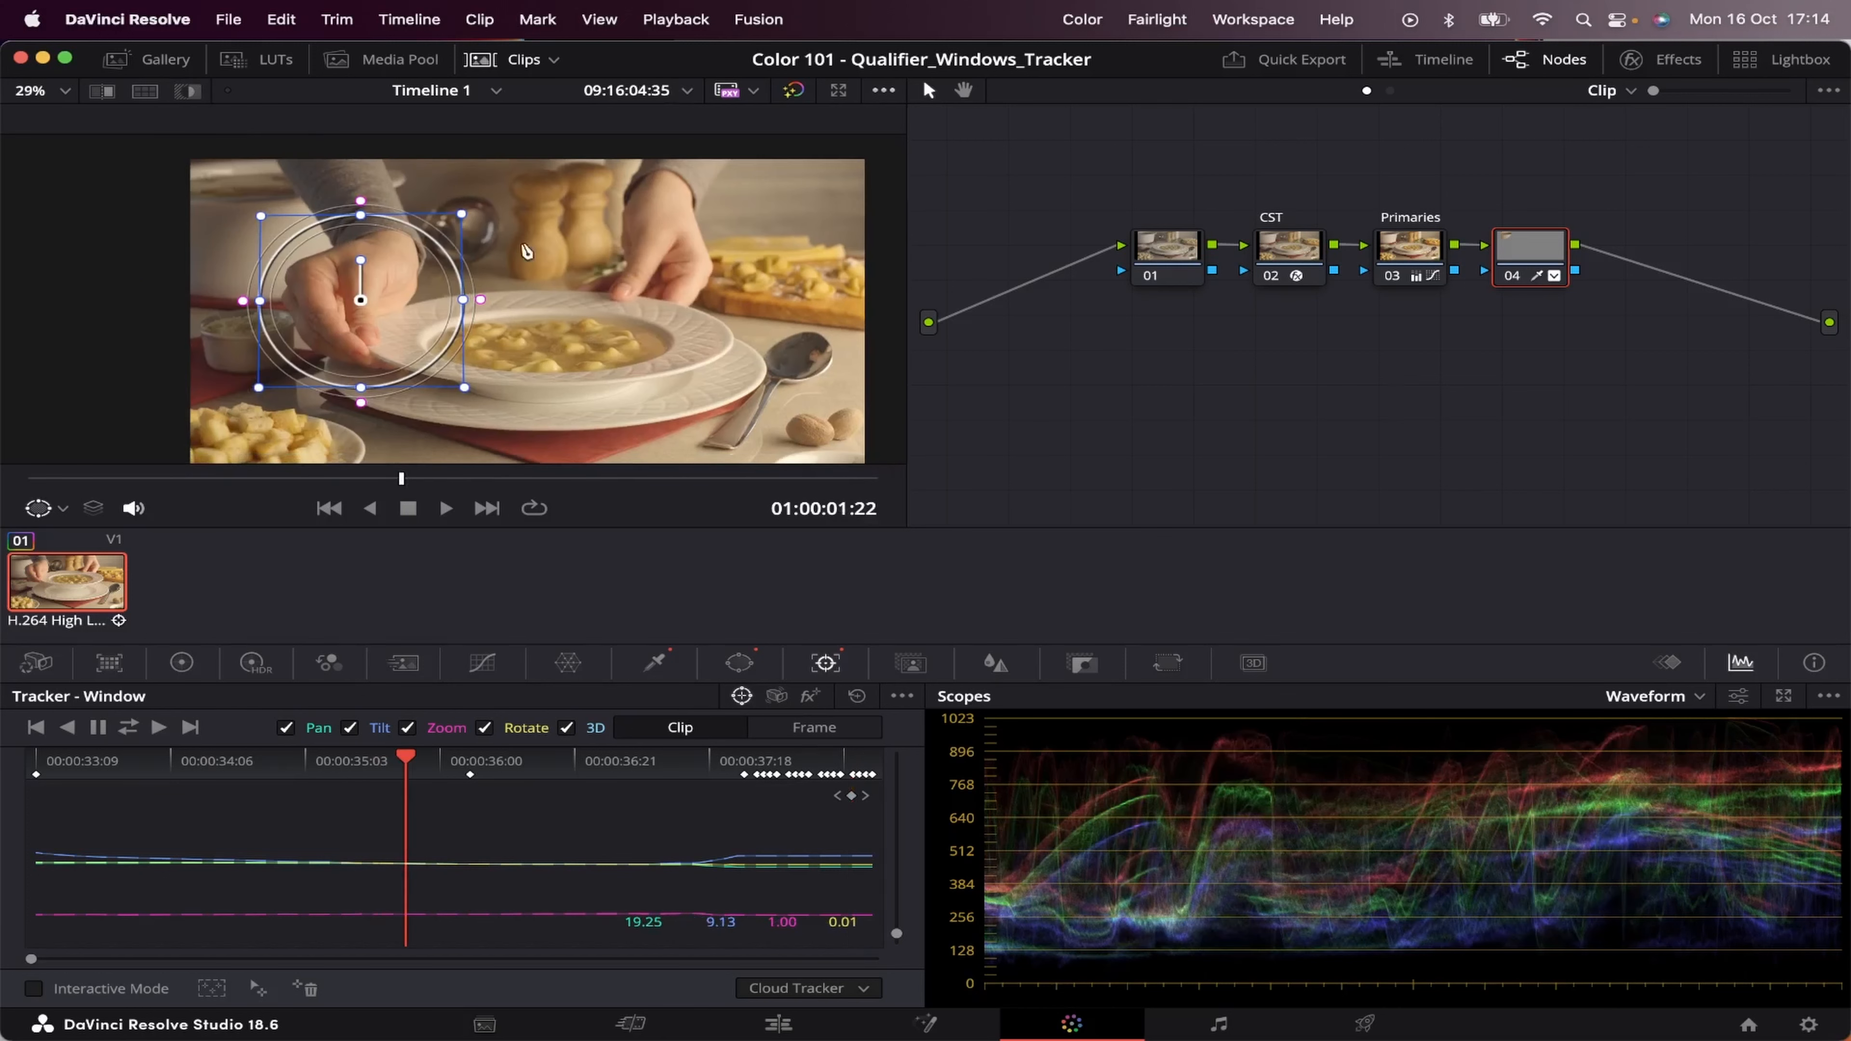
- Set the isolated hand's Mid/Detail on node 04 to -69.00 in highlight view and add a serial node after it
left_click(188, 91)
scroll(495, 277, "up", 5)
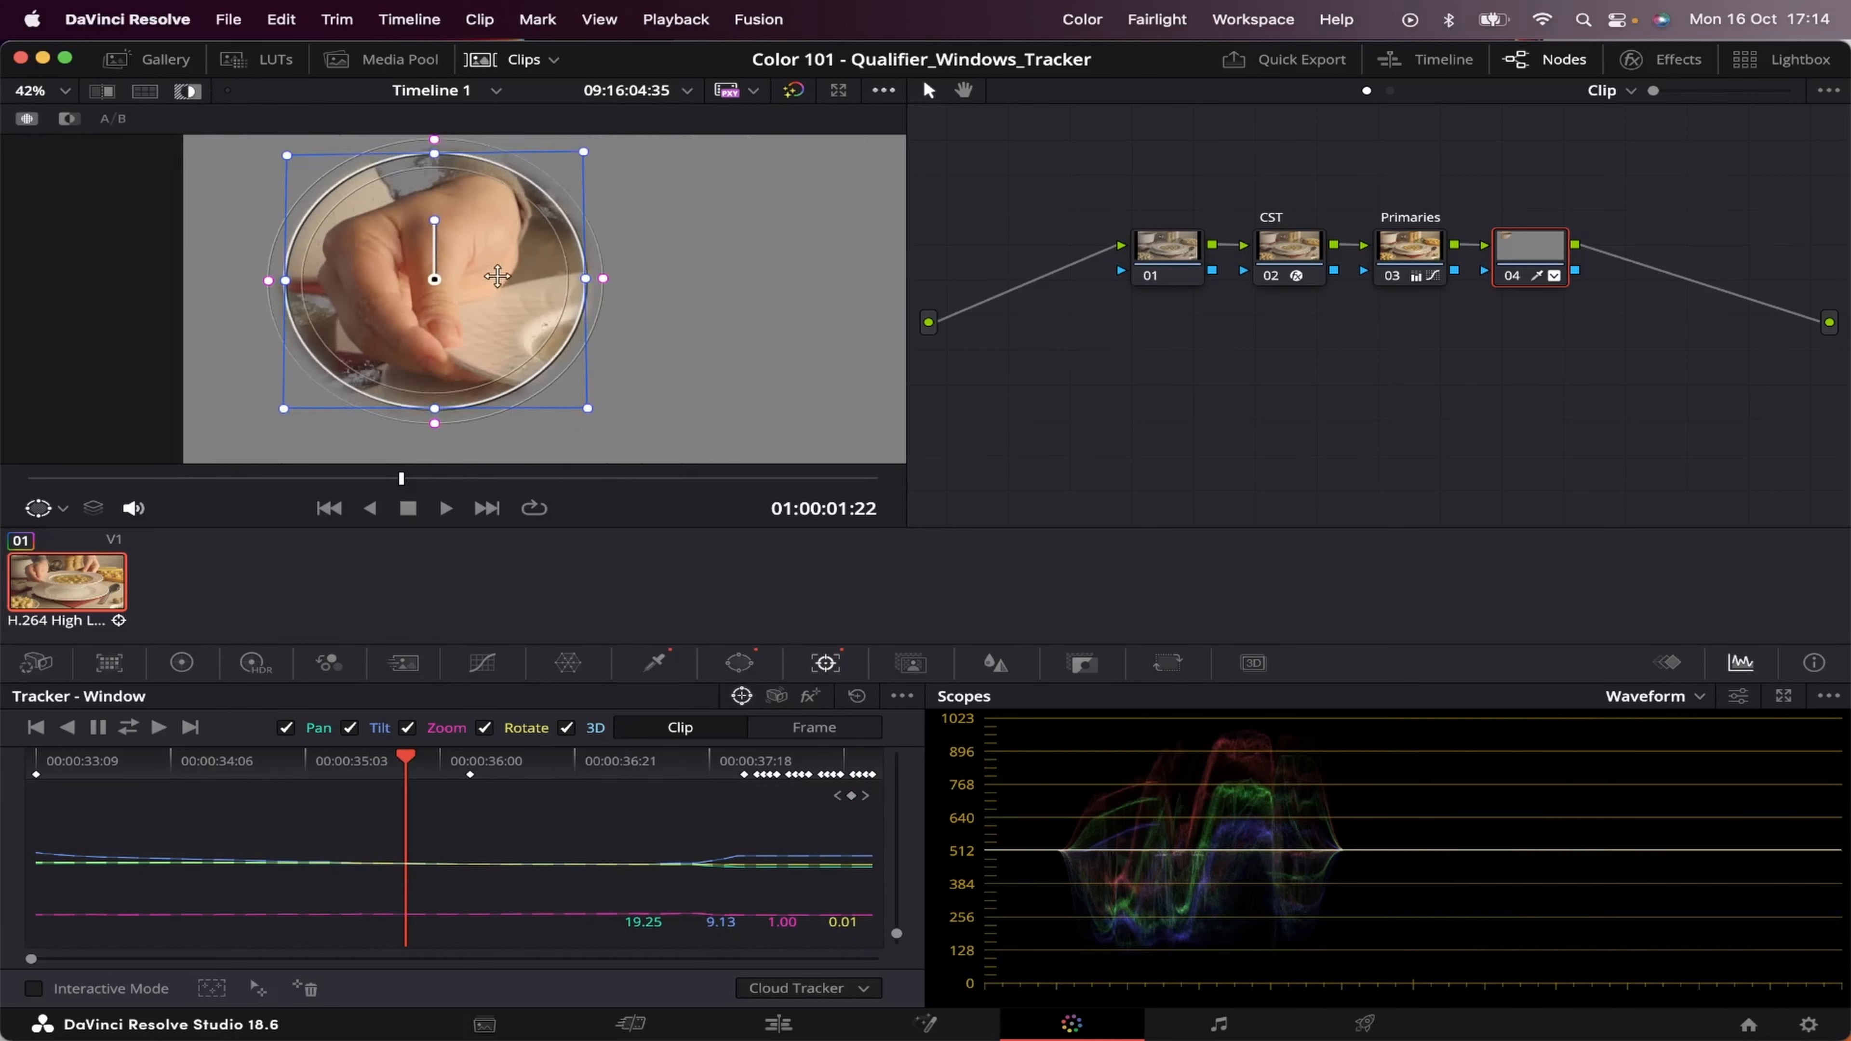
scroll(500, 277, "down", 2)
scroll(502, 276, "up", 1)
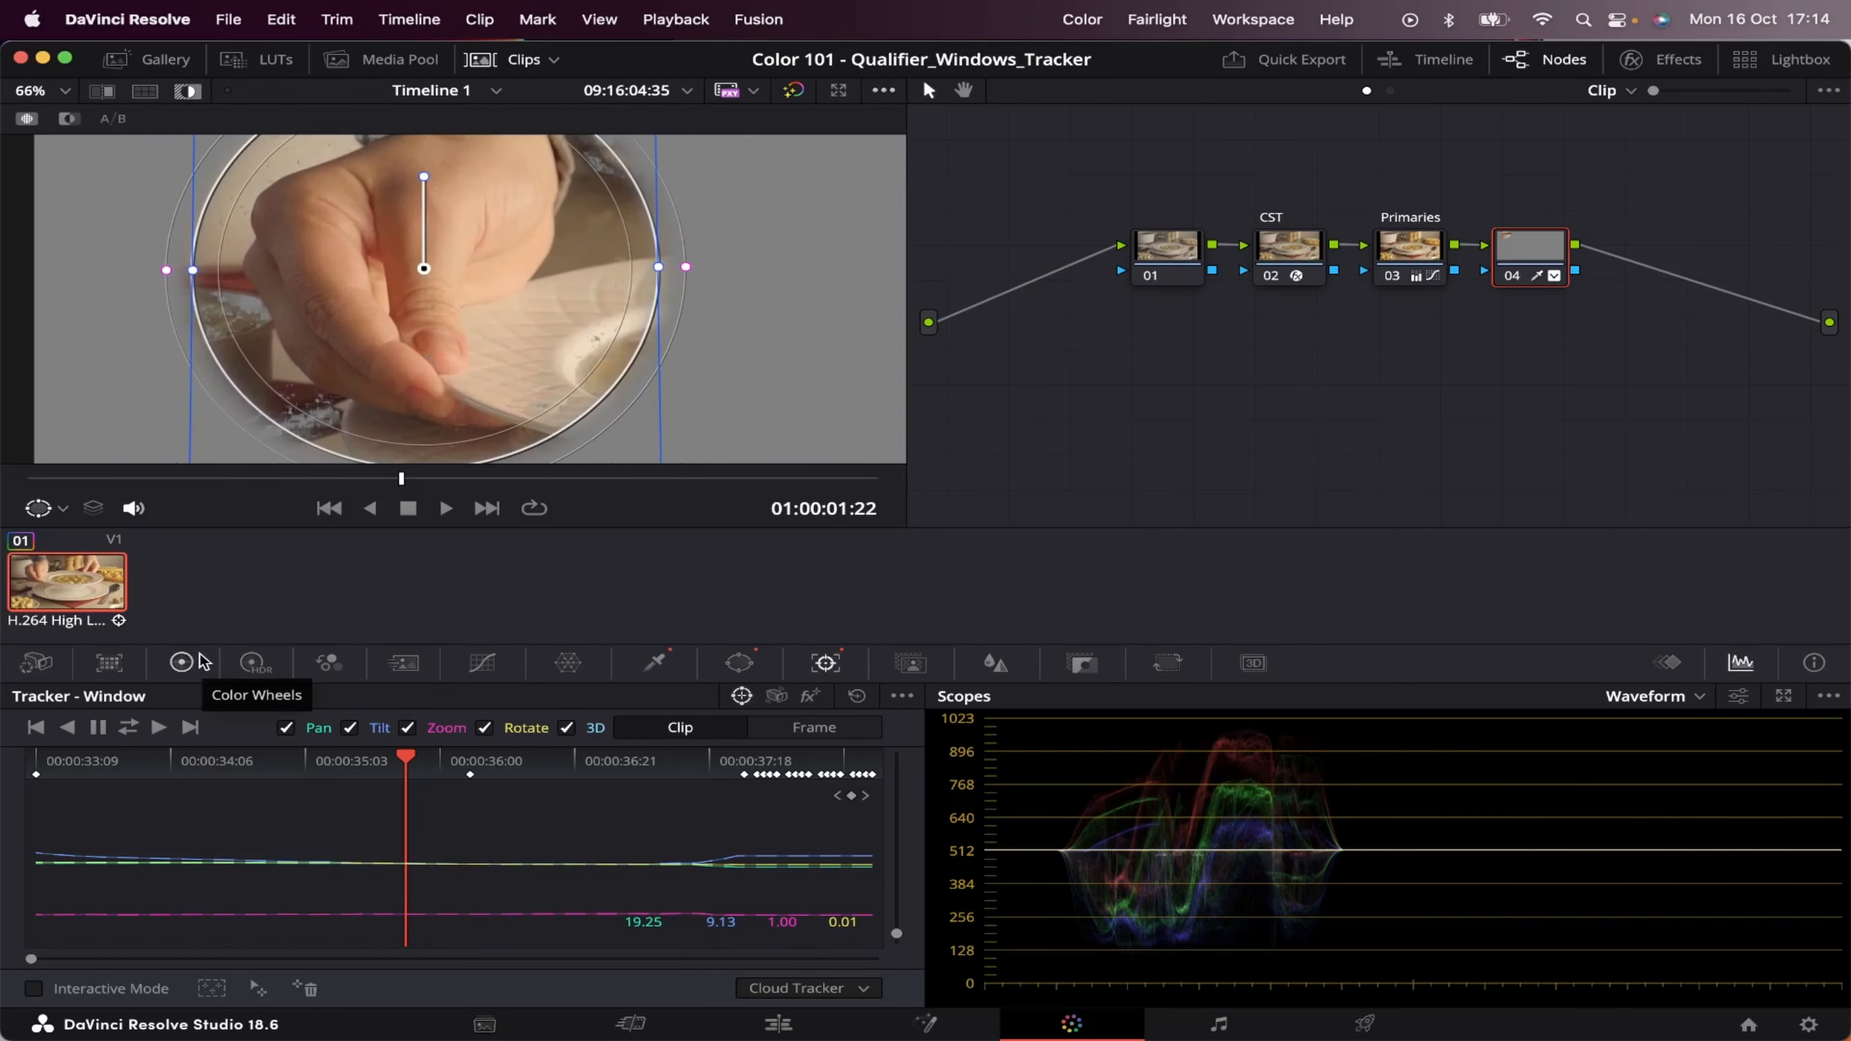
left_click(181, 662)
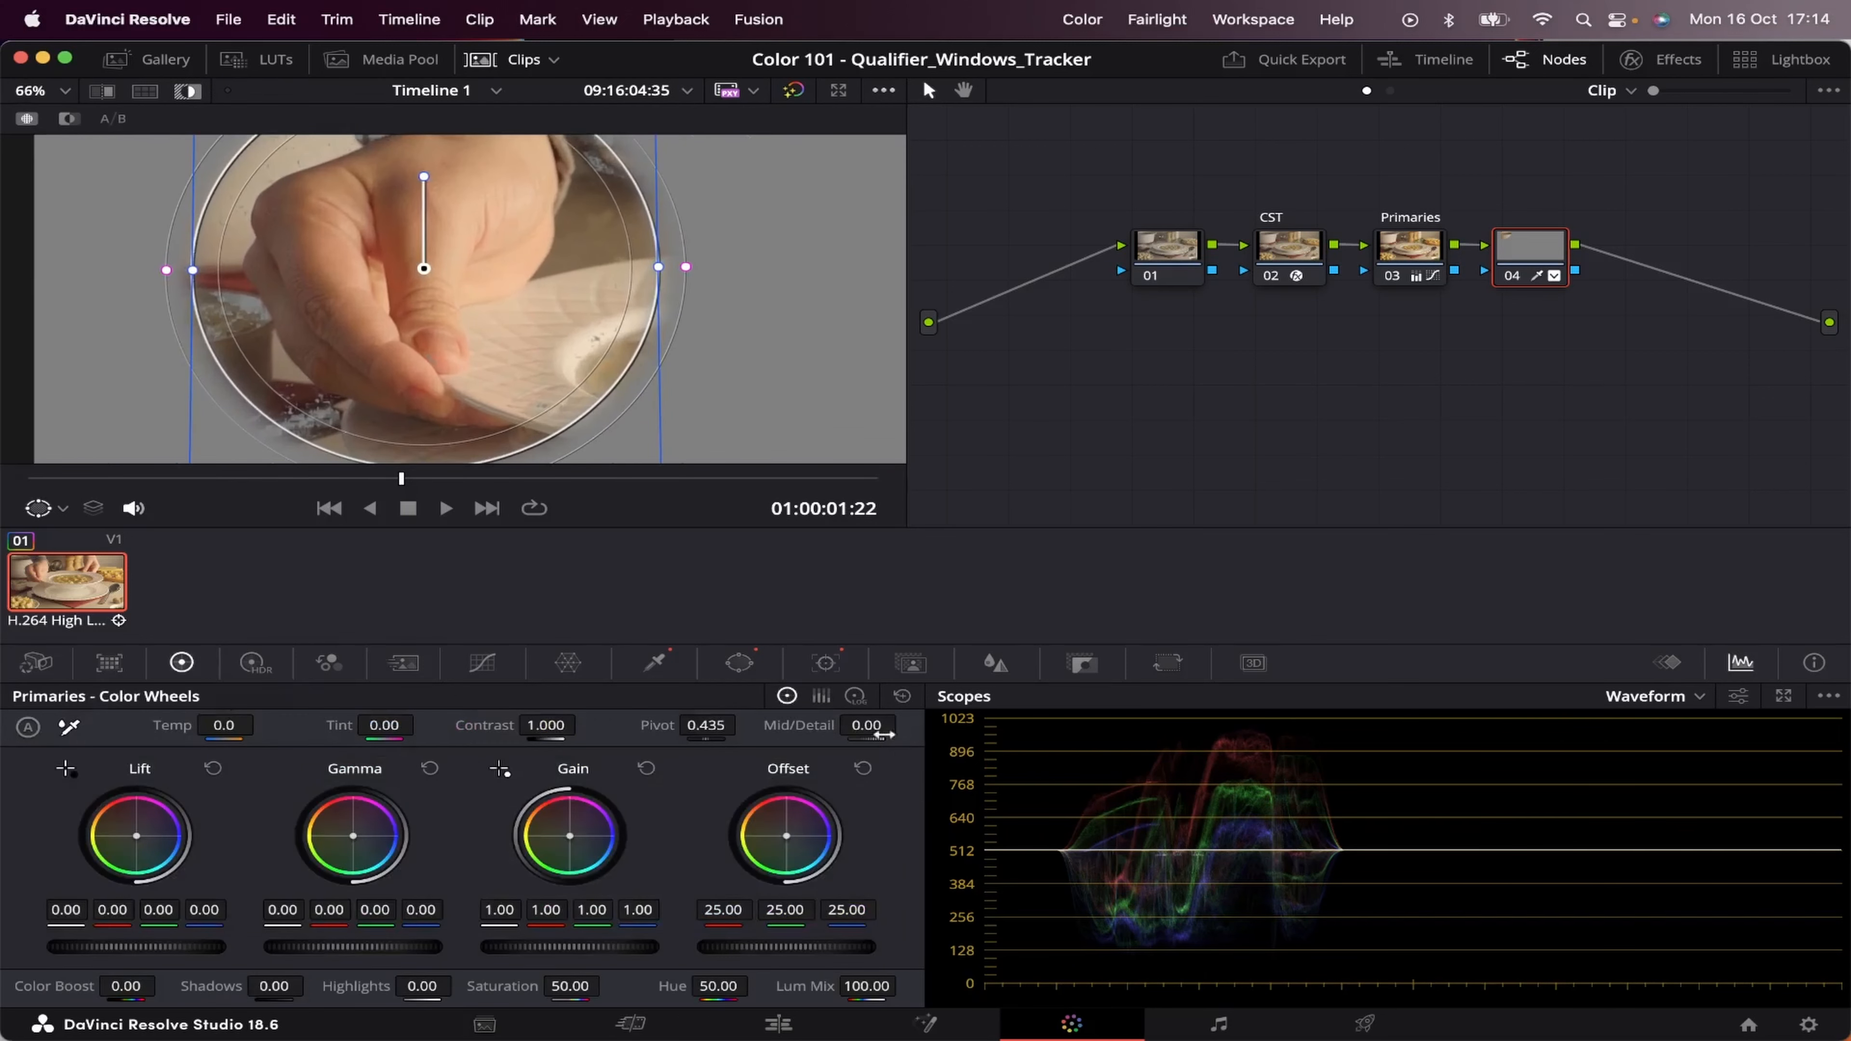
left_click_drag(867, 726, 829, 725)
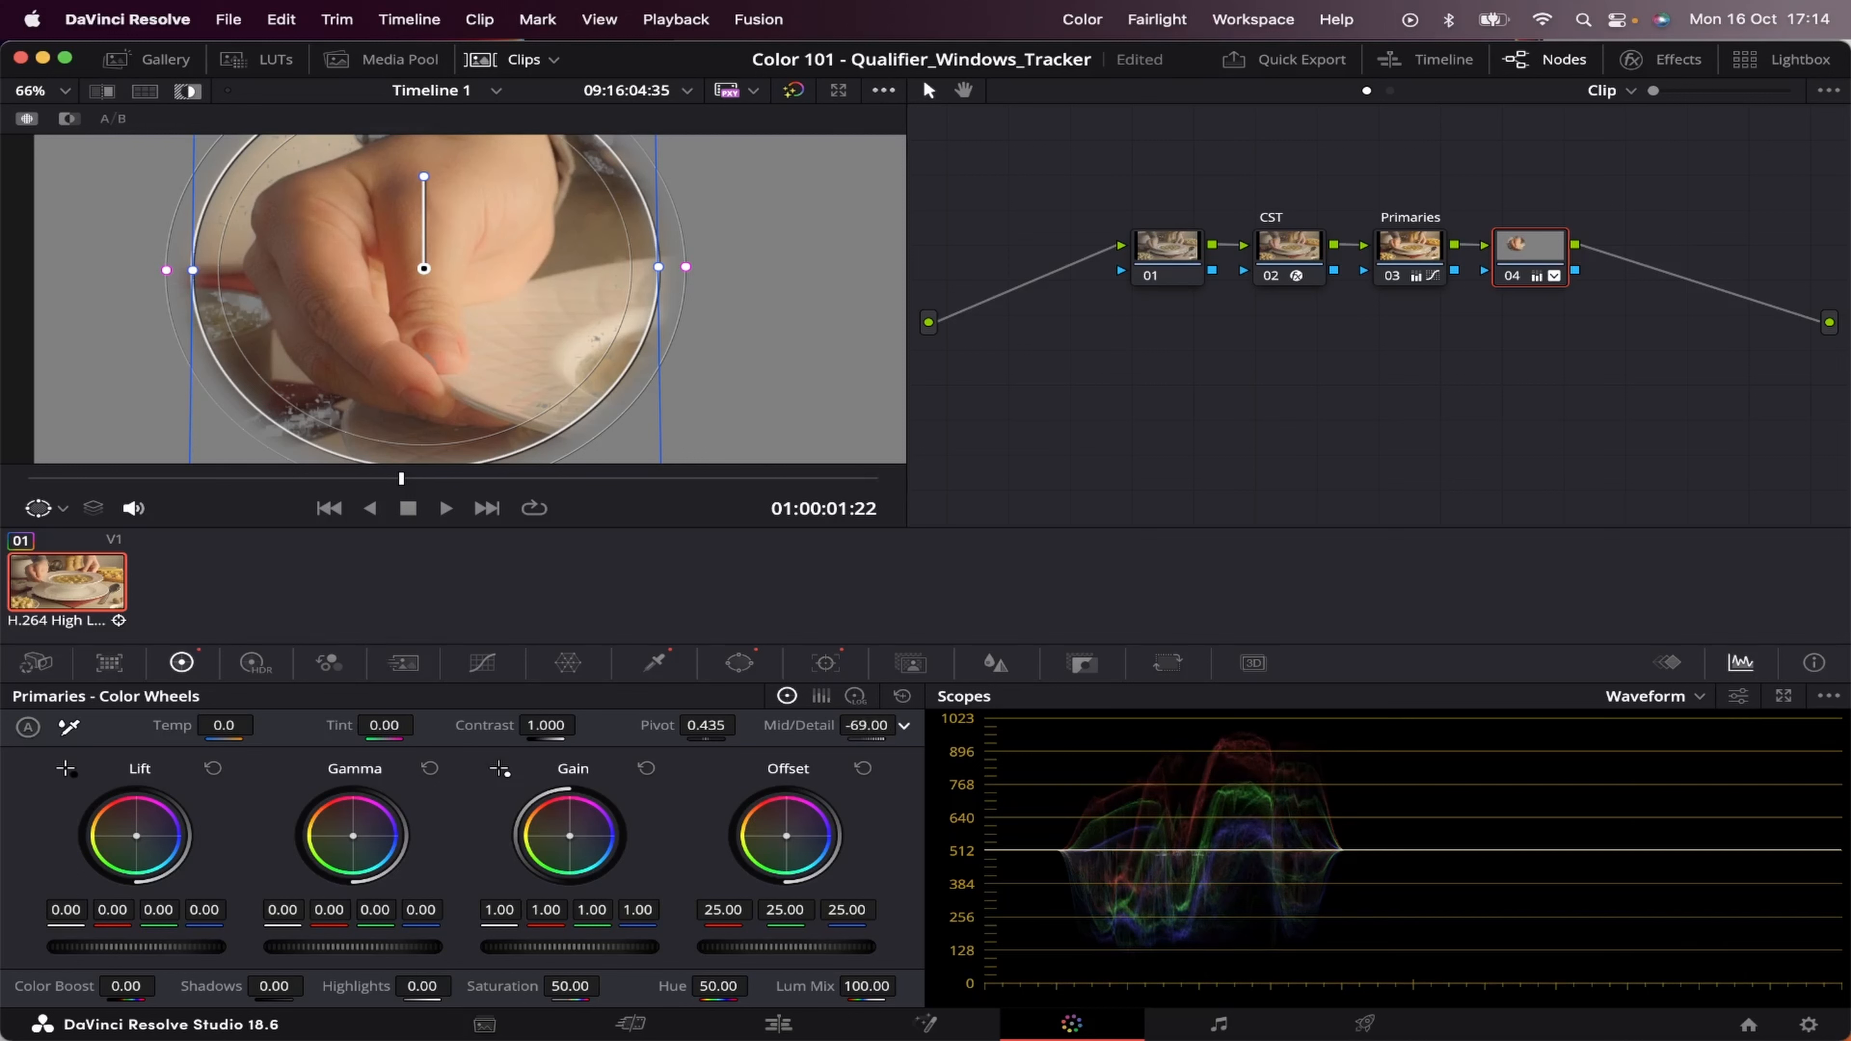
key("alt+s")
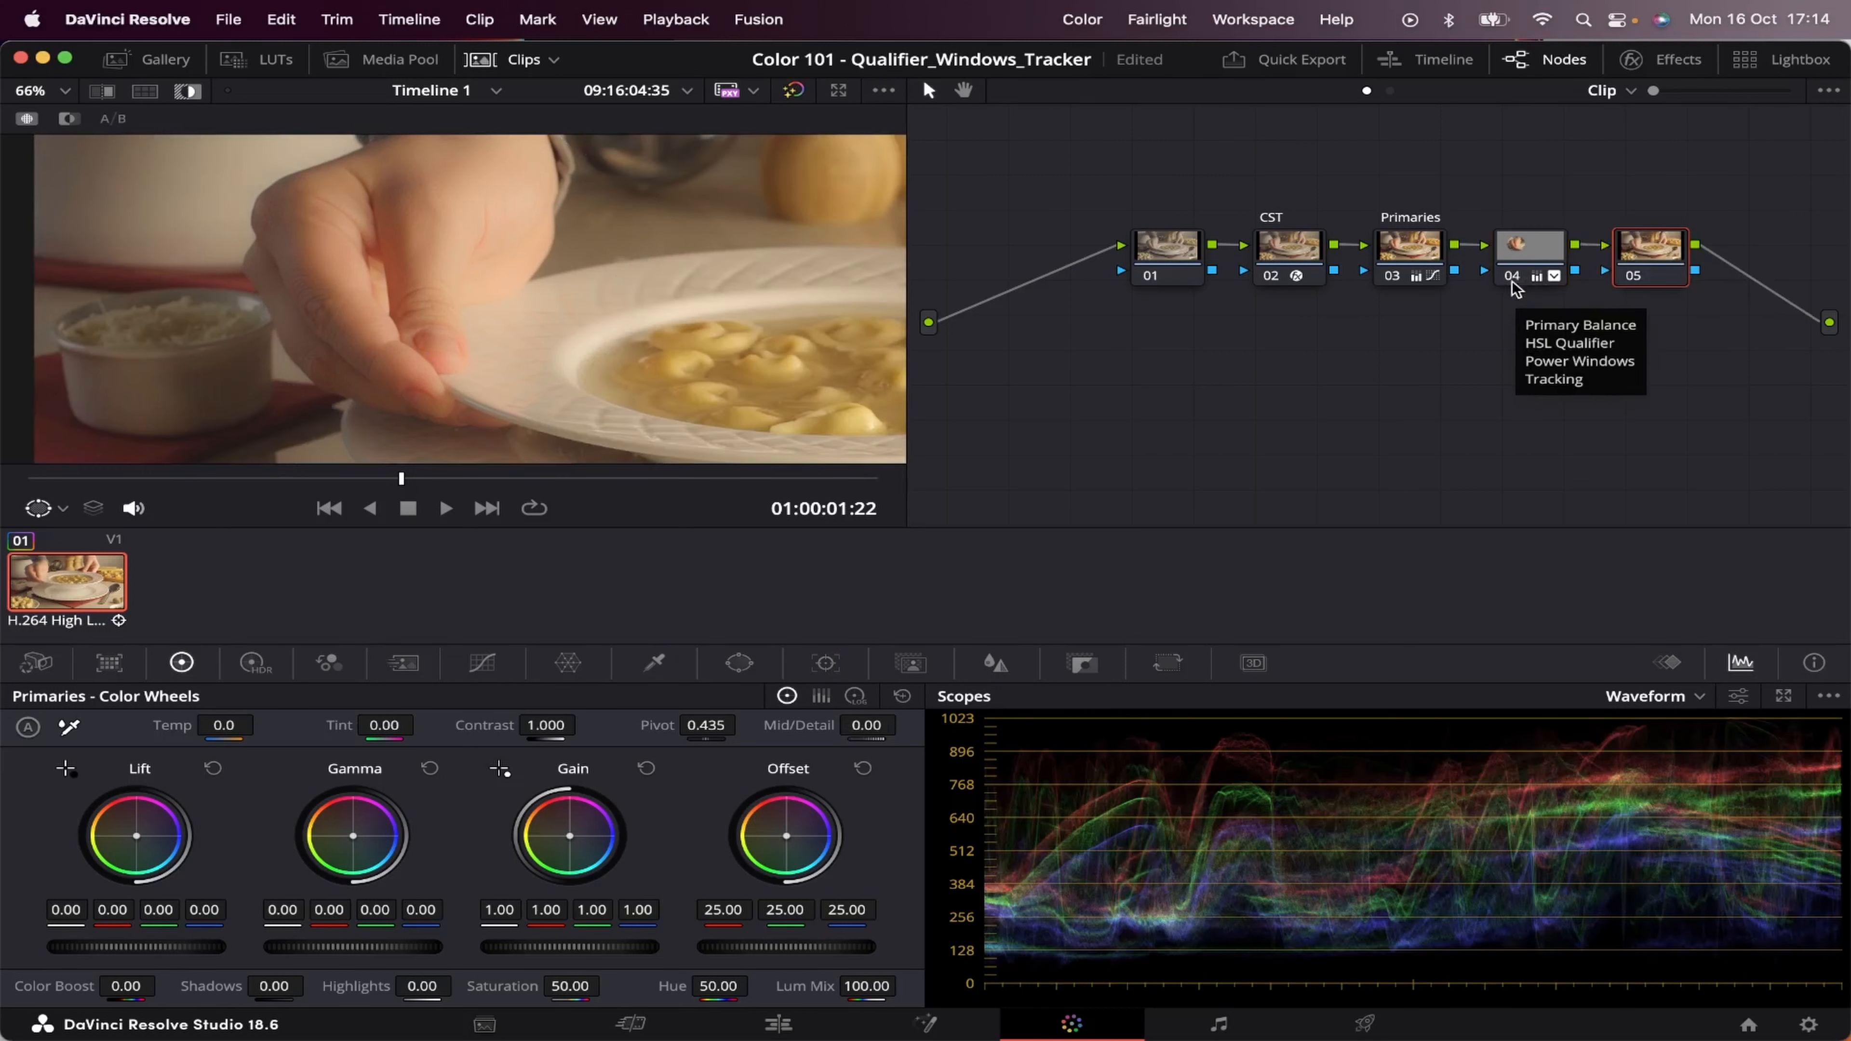